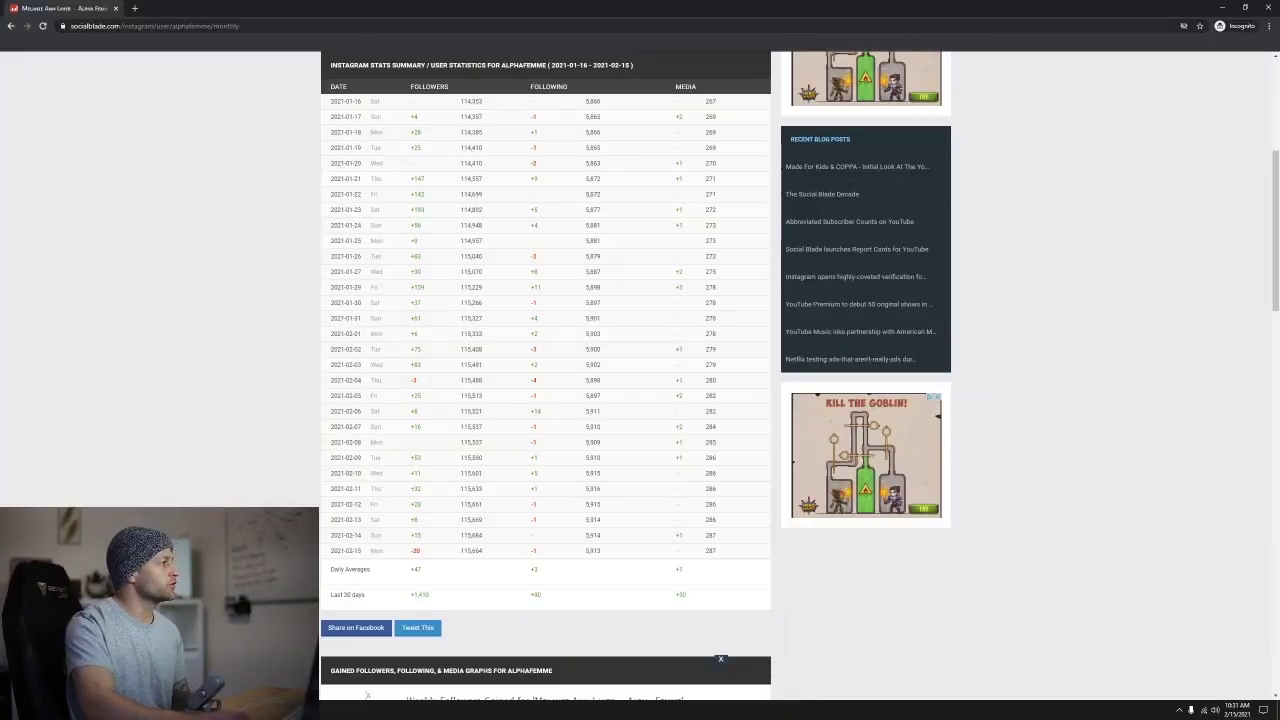
Open a new incognito tab beside the Social Blade Instagram monthly stats page.
{"action": "left_click", "coordinate": [134, 8]}
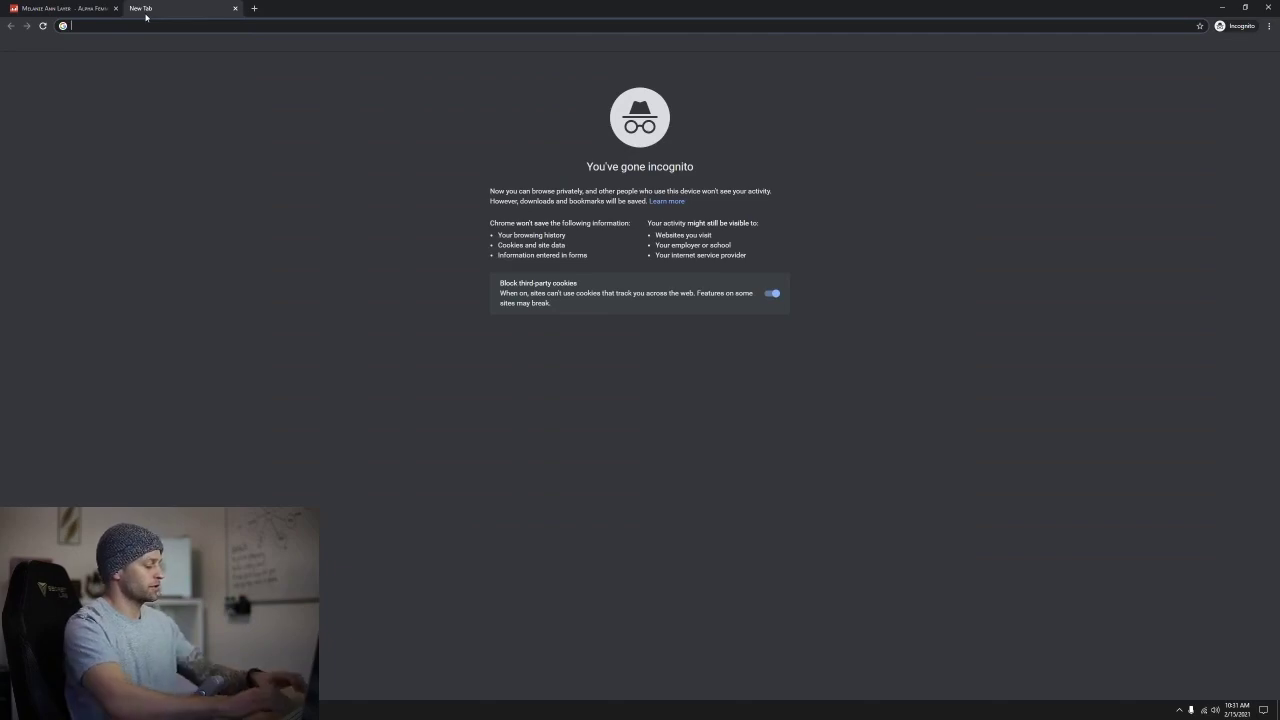
Go to the socialblade.com website.
{"action": "type", "text": "socialblade"}
{"action": "key", "text": "Return"}
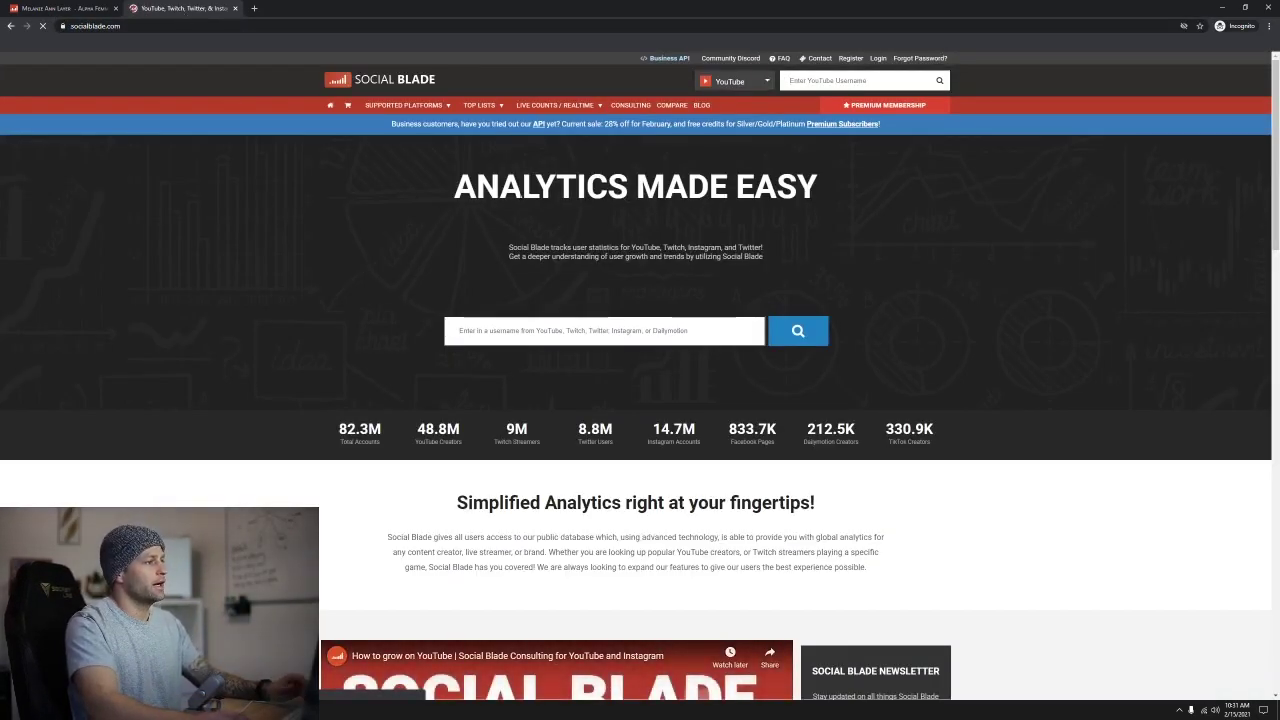
{"action": "left_click_drag", "start_coordinate": [476, 187], "coordinate": [756, 187]}
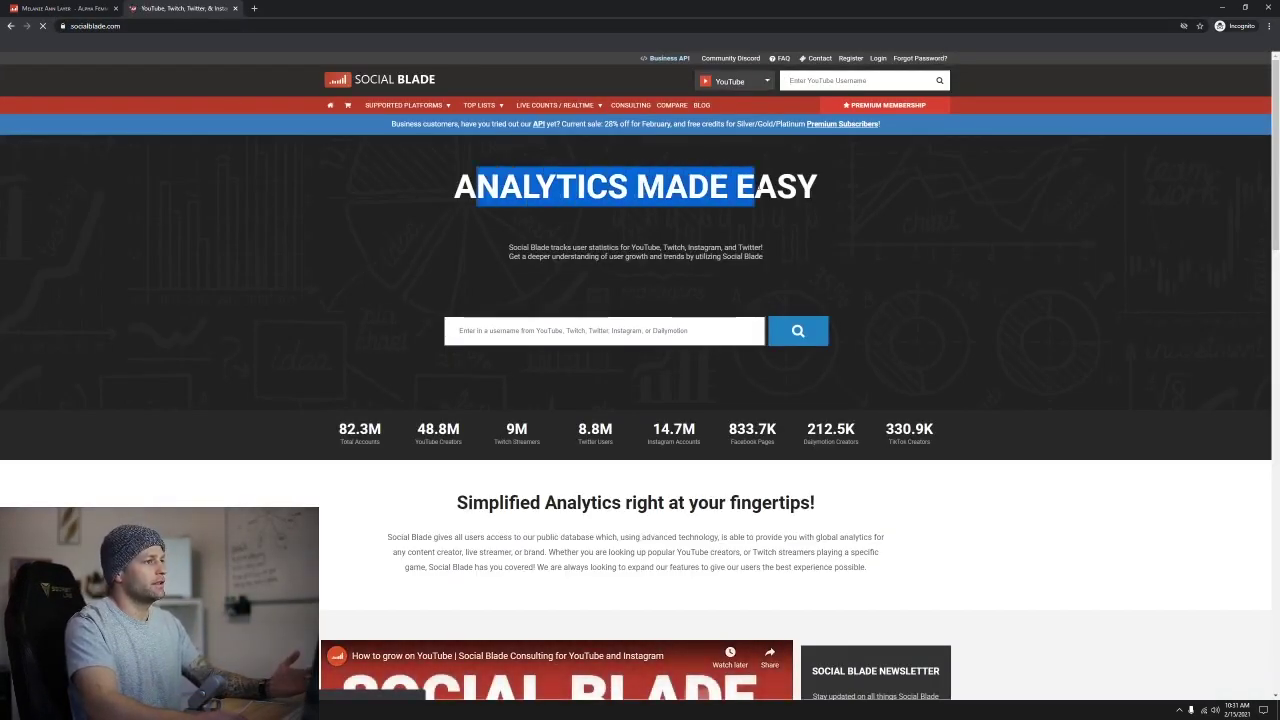
Set the account search to Instagram and pick the wanted account from the suggestions.
{"action": "left_click", "coordinate": [761, 86]}
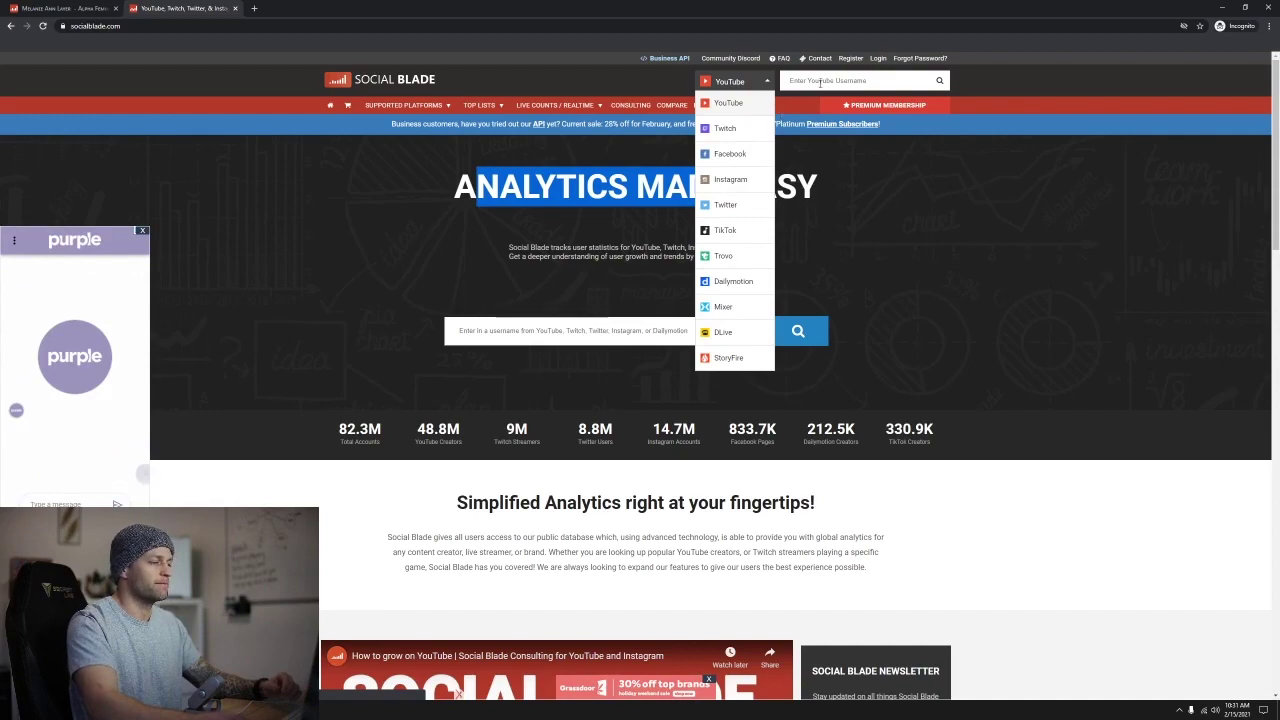
{"action": "left_click", "coordinate": [730, 81]}
{"action": "left_click", "coordinate": [730, 81]}
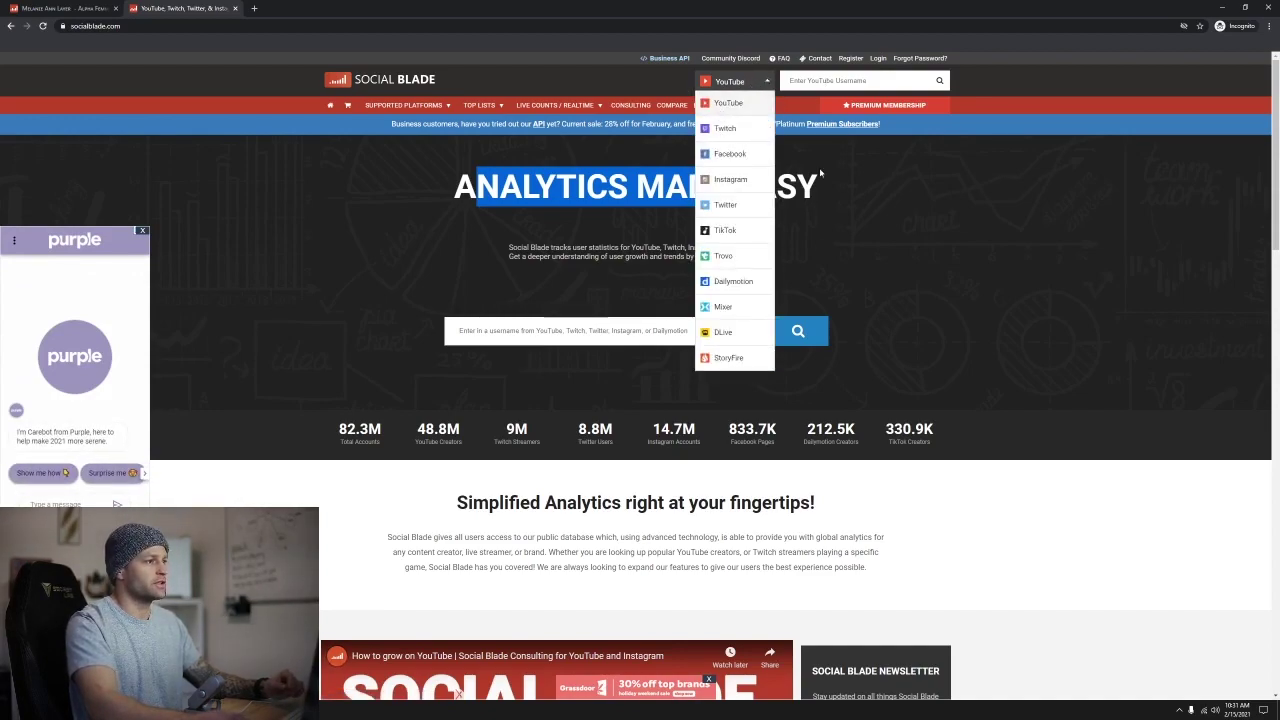
{"action": "left_click", "coordinate": [730, 179]}
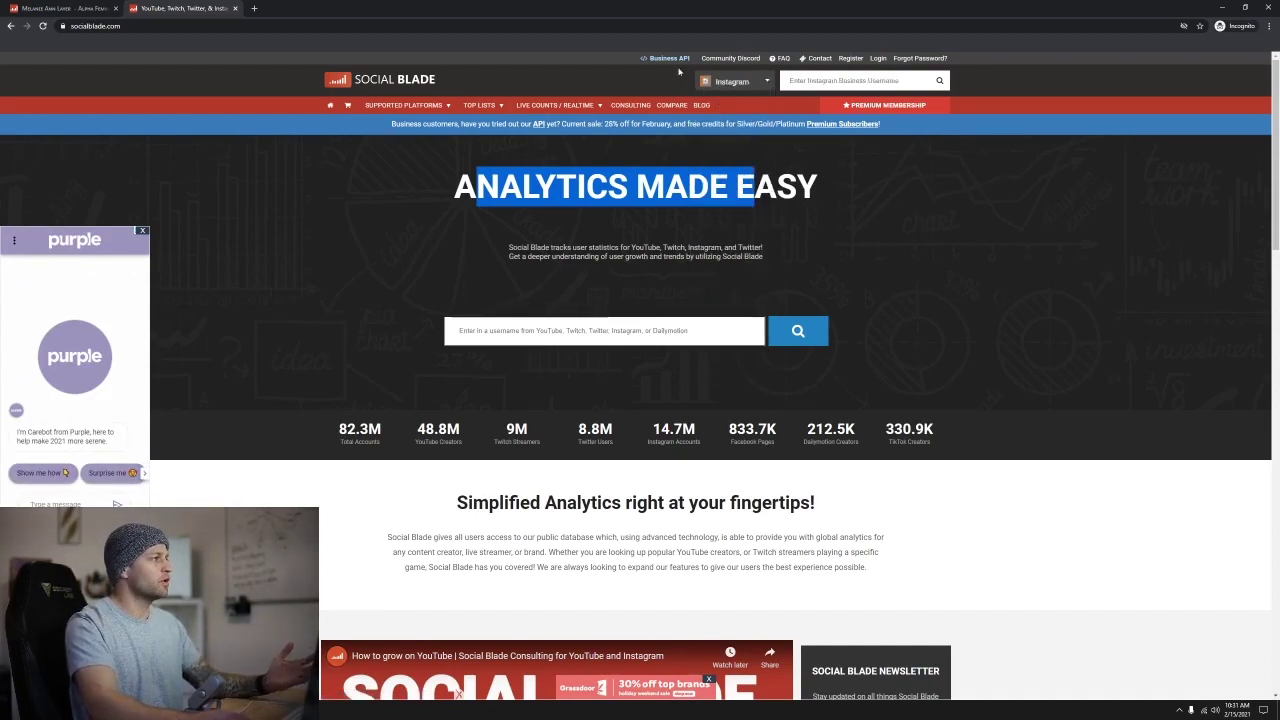
{"action": "left_click", "coordinate": [816, 82]}
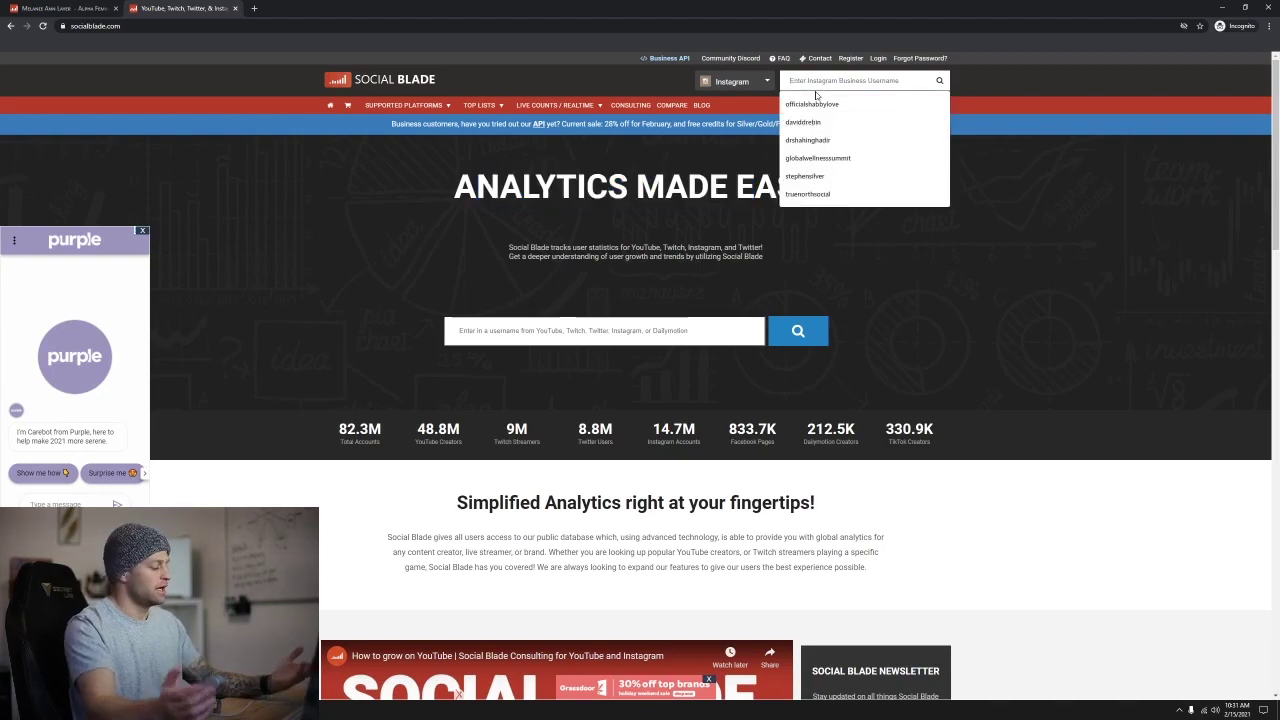
{"action": "type", "text": "al"}
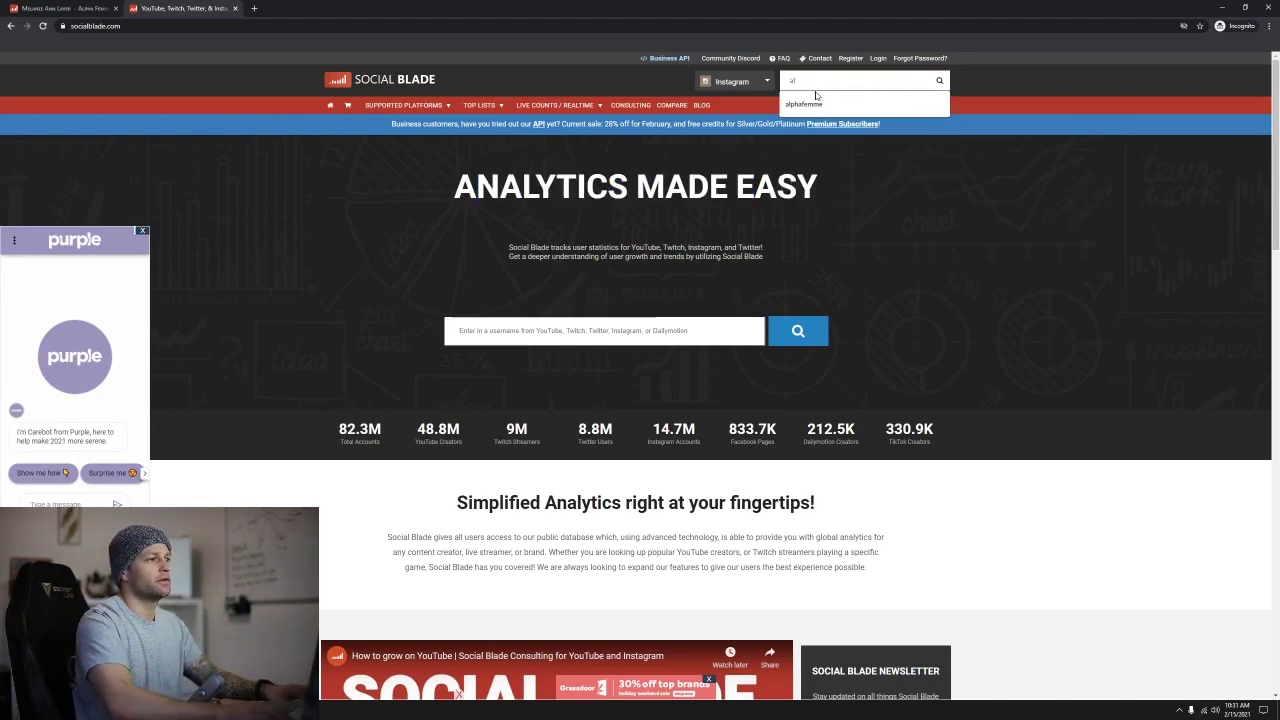
{"action": "left_click", "coordinate": [816, 95]}
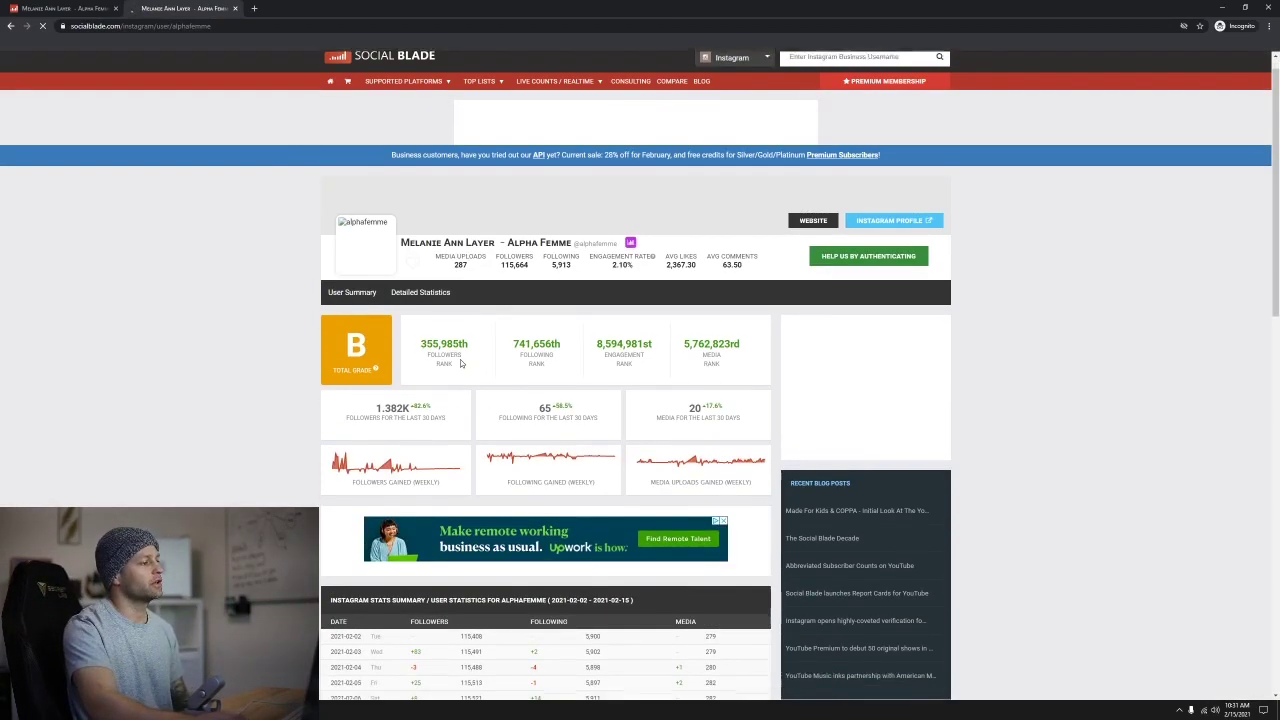
Scroll to the daily stats table and highlight the 2021-02-03 to 2021-02-15 gains.
{"action": "scroll", "coordinate": [540, 355], "scroll_direction": "down", "scroll_amount": 1}
{"action": "scroll", "coordinate": [631, 328], "scroll_direction": "down", "scroll_amount": 1}
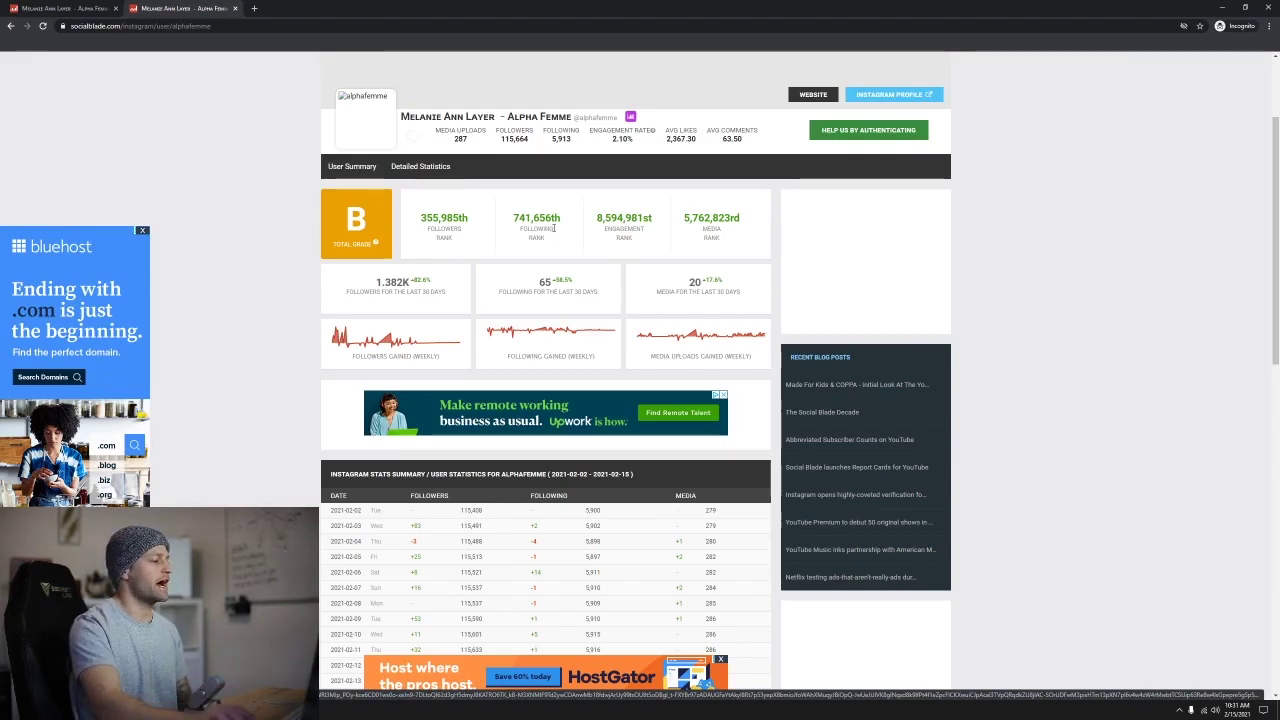
{"action": "scroll", "coordinate": [449, 315], "scroll_direction": "down", "scroll_amount": 3}
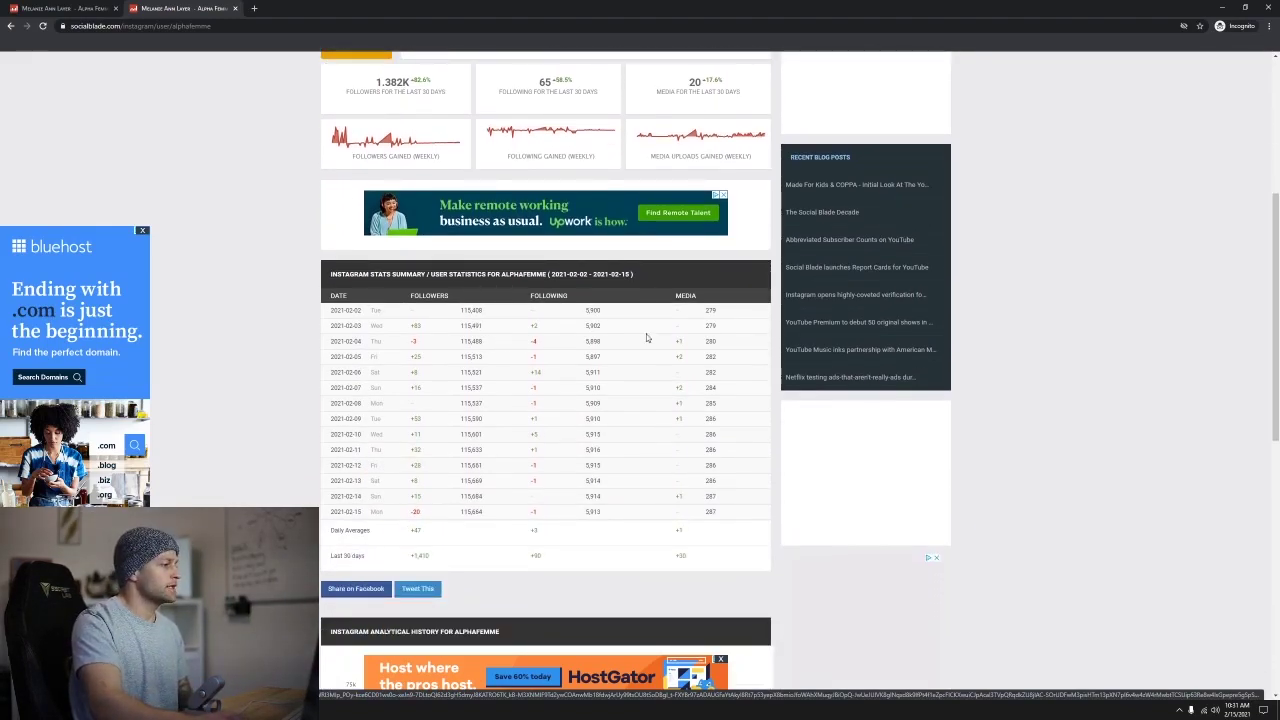
{"action": "left_click_drag", "start_coordinate": [413, 325], "coordinate": [459, 519]}
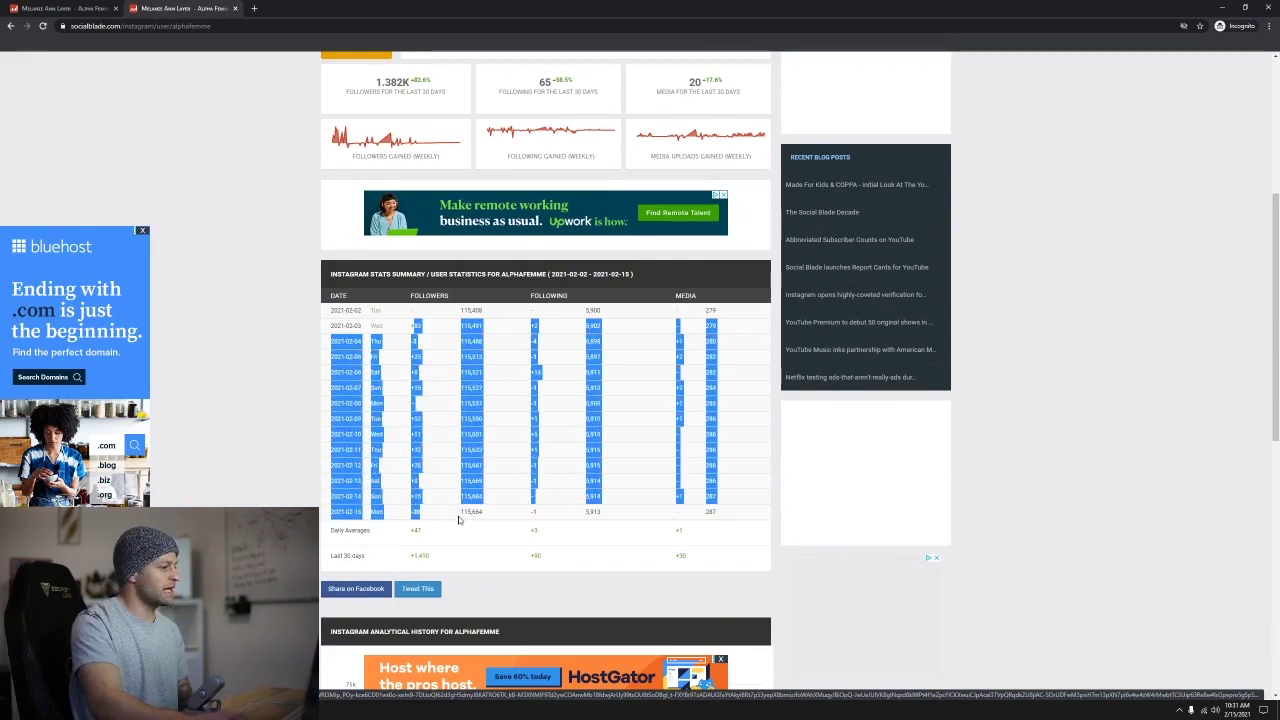
{"action": "left_click", "coordinate": [416, 479]}
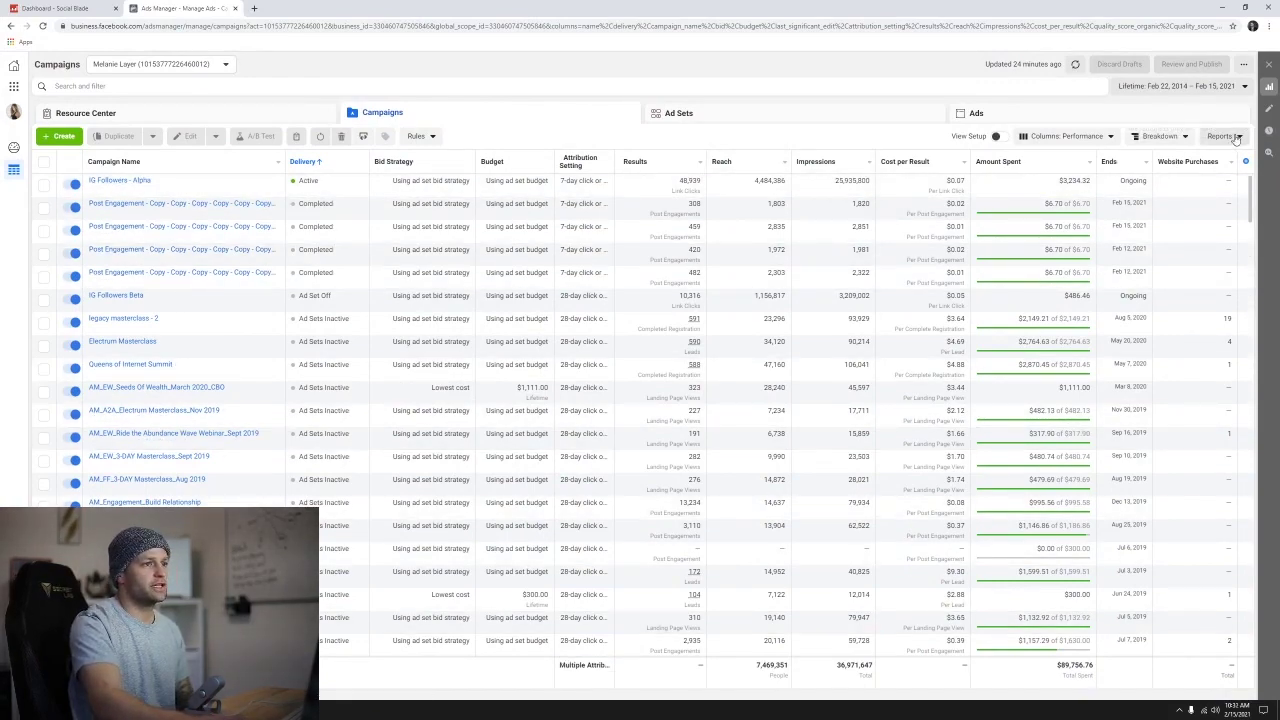
Search Ads Manager's column customizer for 'follower', cancel without changes, and minimize the window.
{"action": "left_click", "coordinate": [1065, 136]}
{"action": "left_click", "coordinate": [1051, 376]}
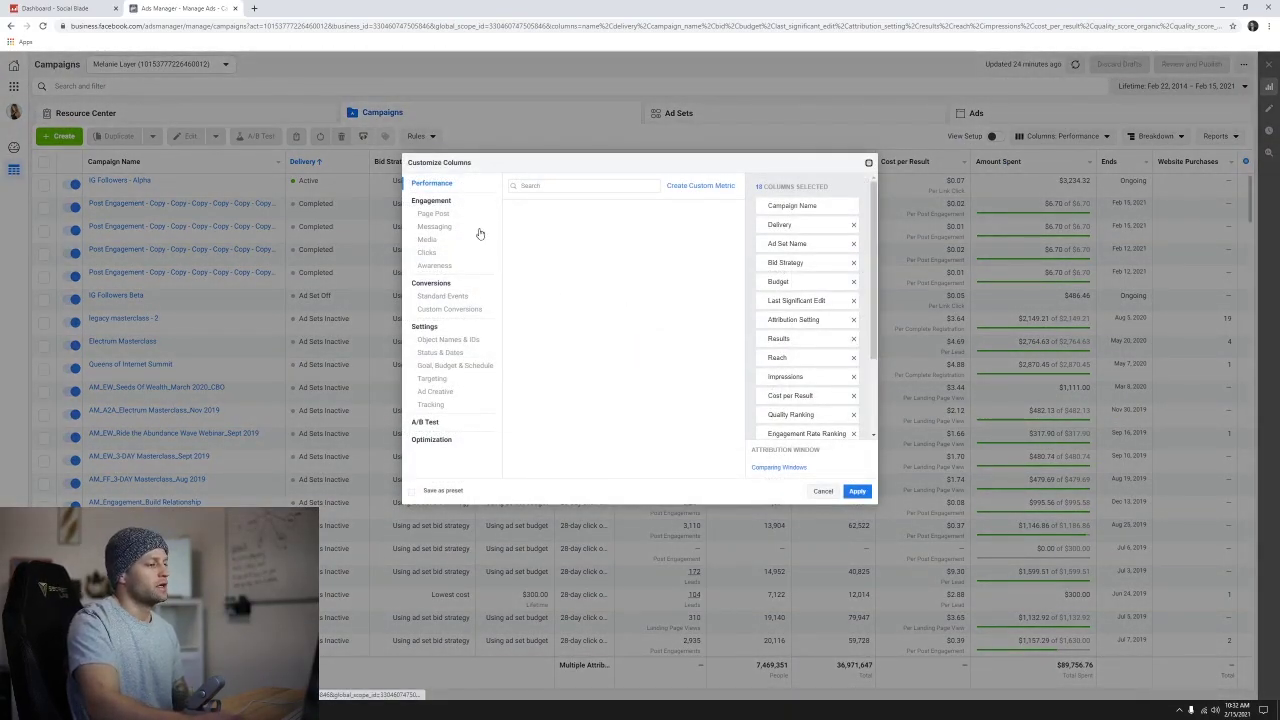
{"action": "left_click", "coordinate": [556, 186]}
{"action": "type", "text": "follower"}
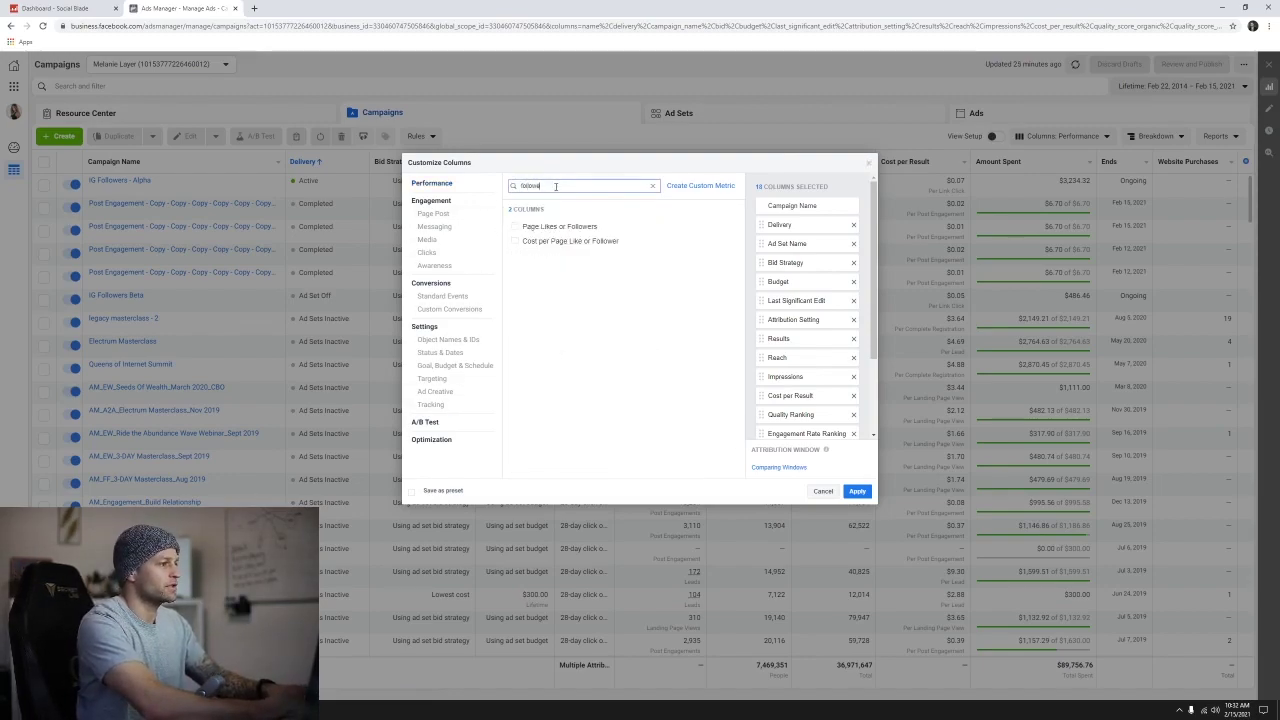
{"action": "mouse_move", "coordinate": [574, 230]}
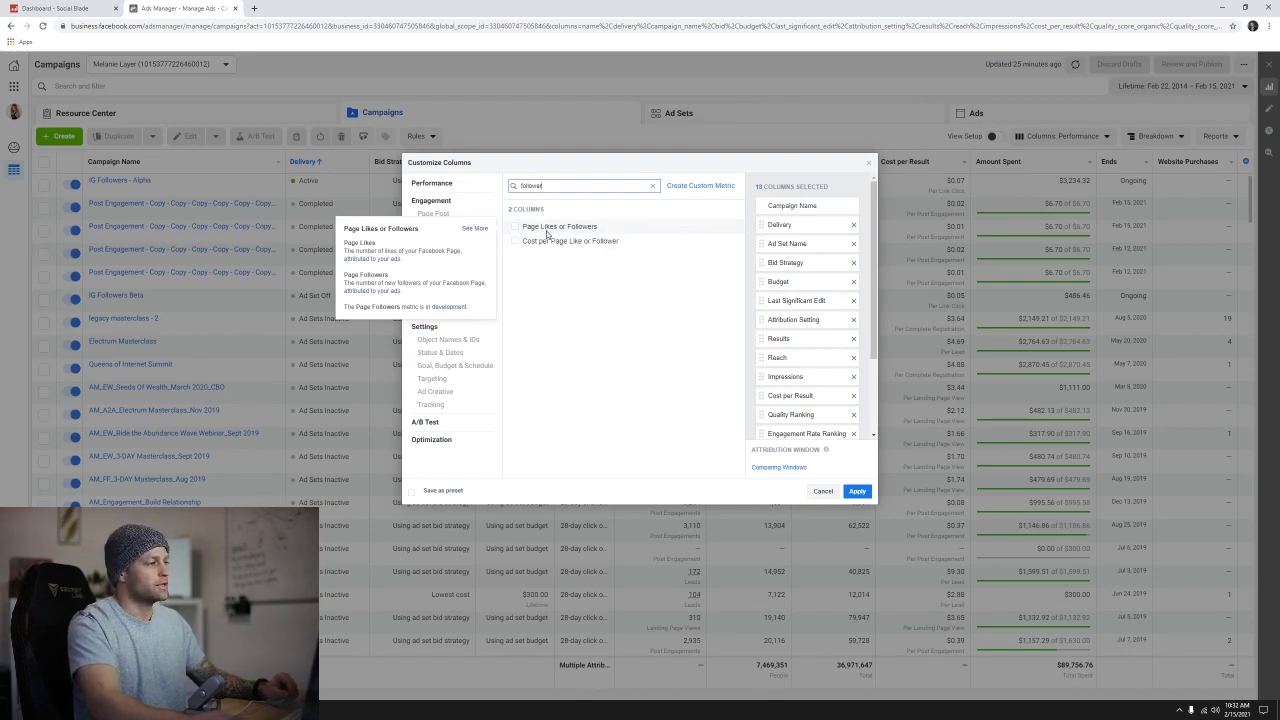
{"action": "left_click", "coordinate": [823, 491]}
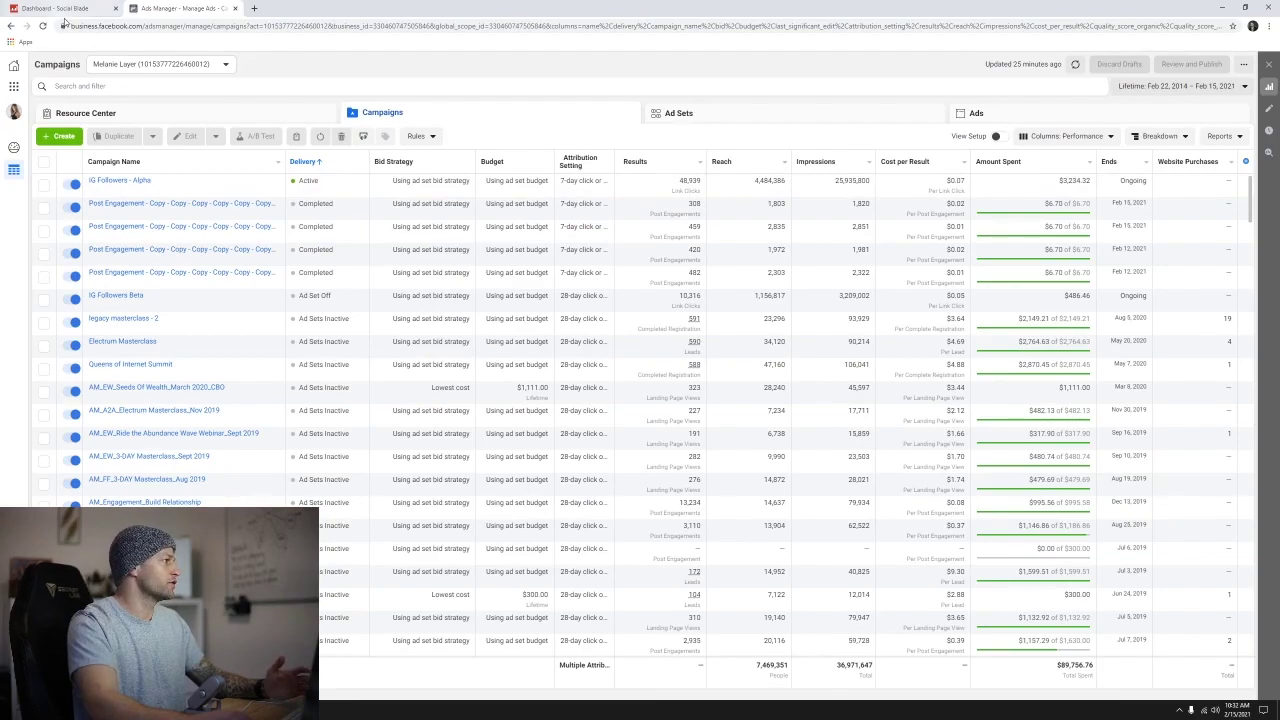
{"action": "left_click", "coordinate": [1222, 9]}
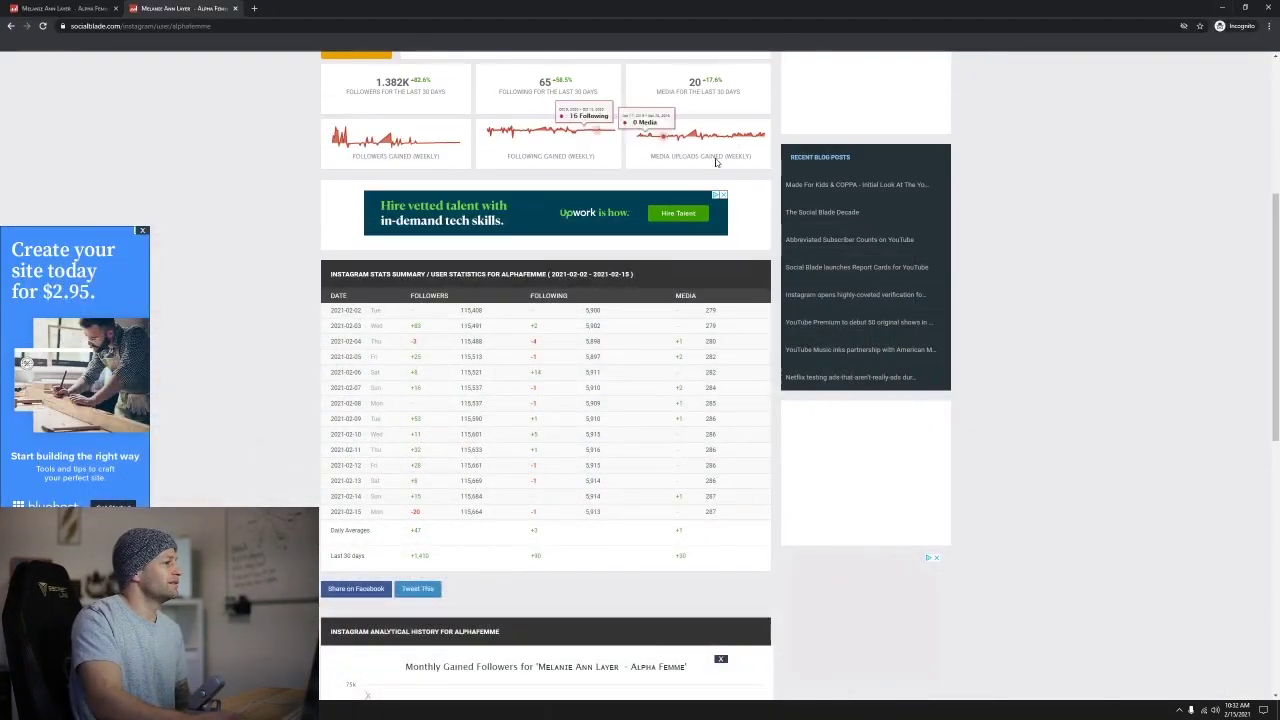
Highlight the daily stats rows, minimize Chrome, and open the desktop Insights screenshot.
{"action": "scroll", "coordinate": [587, 480], "scroll_direction": "down", "scroll_amount": 2}
{"action": "scroll", "coordinate": [556, 476], "scroll_direction": "up", "scroll_amount": 2}
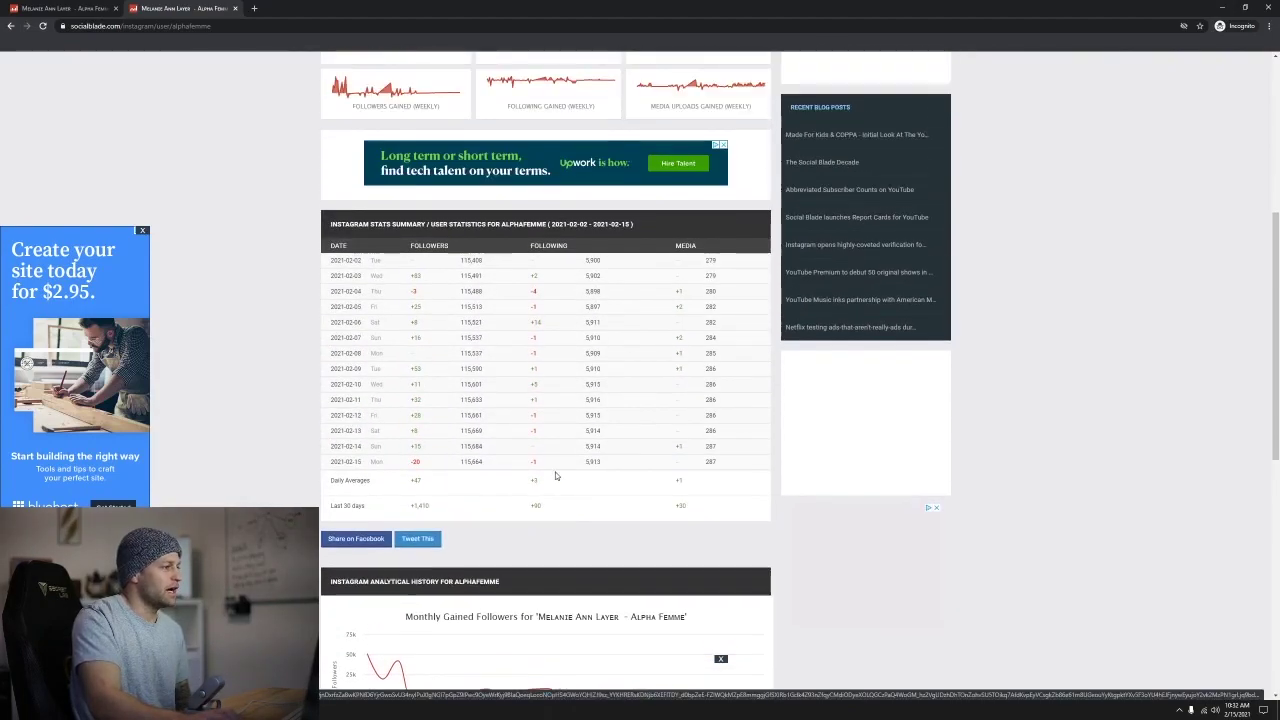
{"action": "left_click_drag", "start_coordinate": [390, 330], "coordinate": [503, 460]}
{"action": "left_click", "coordinate": [503, 460]}
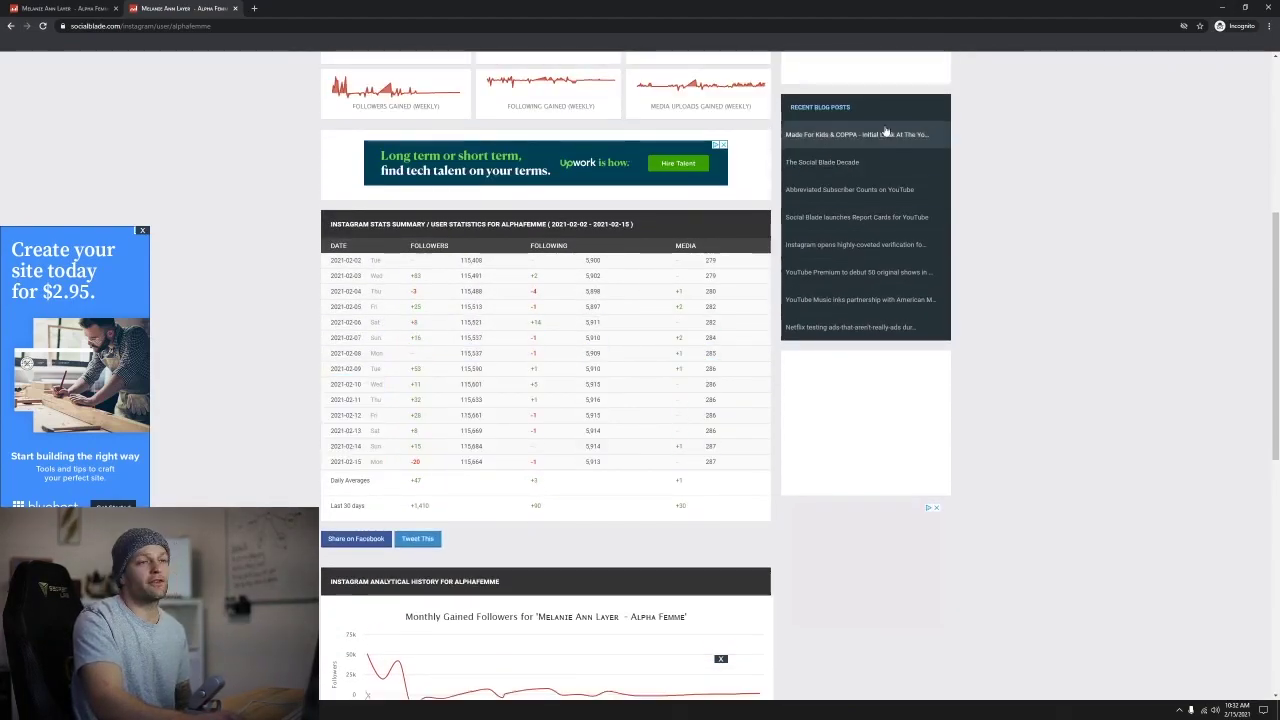
{"action": "left_click", "coordinate": [1222, 9]}
{"action": "double_click", "coordinate": [18, 66]}
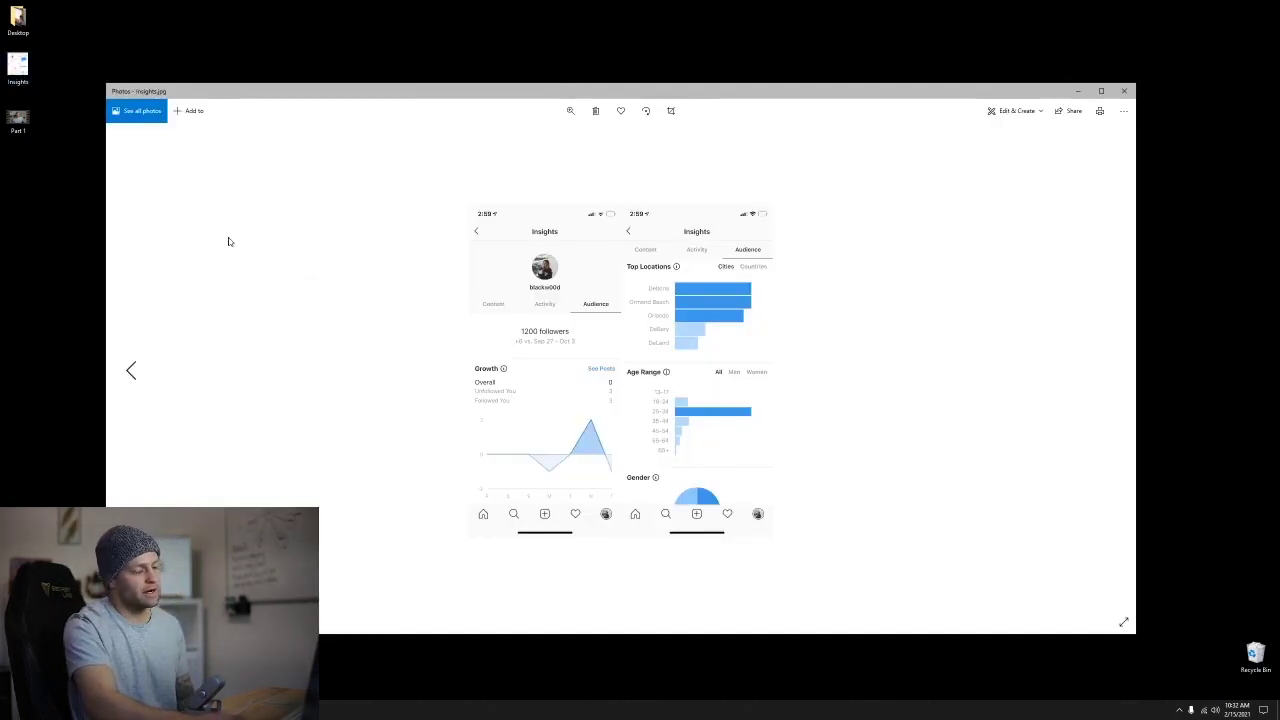
Maximize the Insights screenshot in Photos, review it, then minimize the viewer.
{"action": "left_click", "coordinate": [1103, 93]}
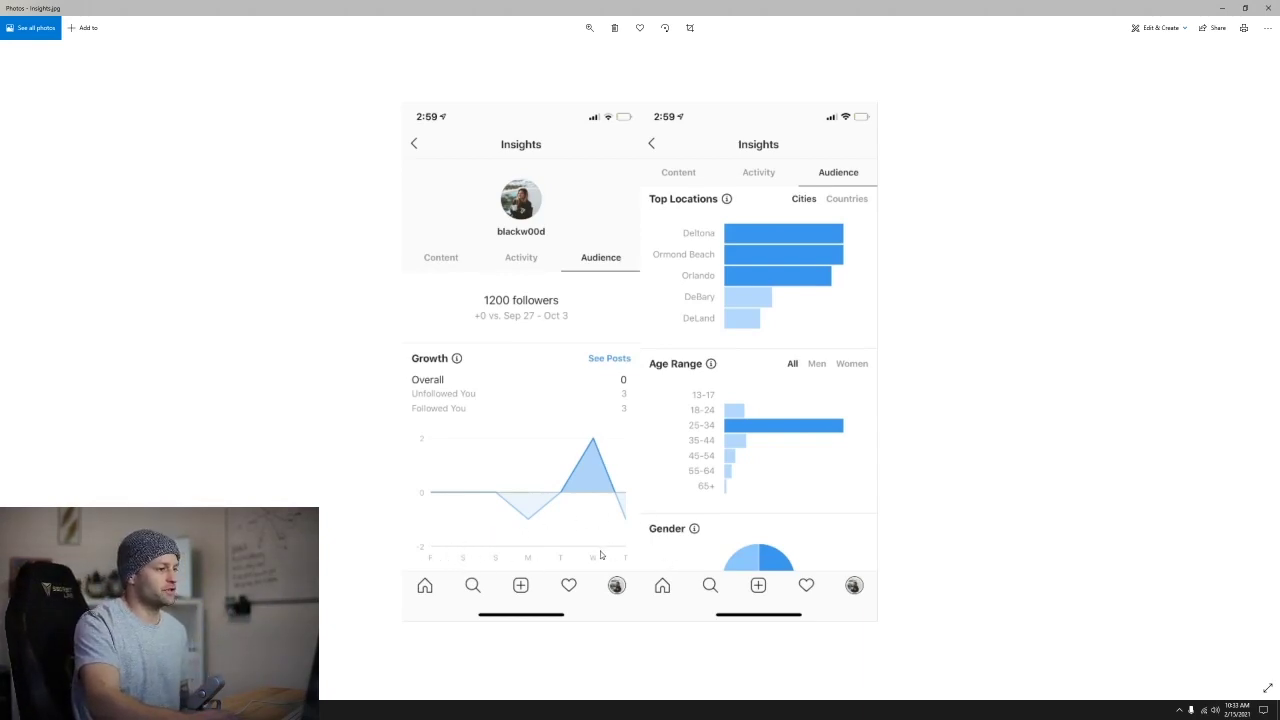
{"action": "left_click_drag", "start_coordinate": [718, 507], "coordinate": [722, 500]}
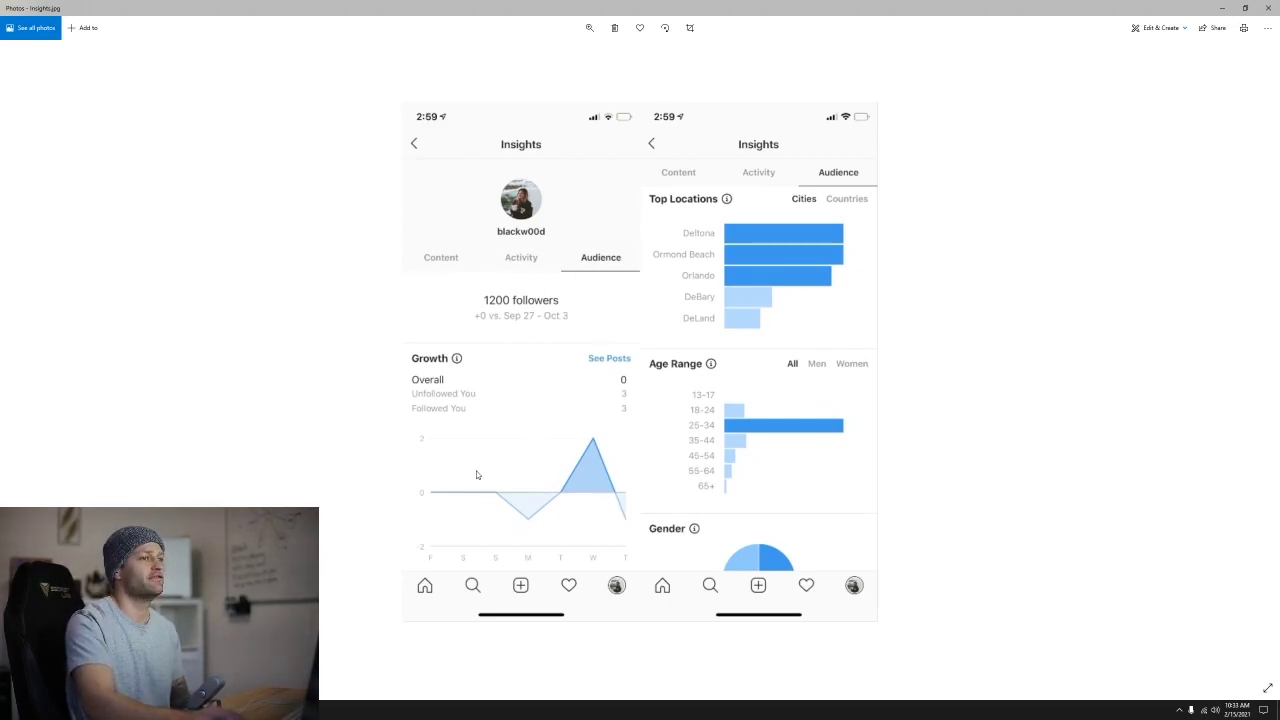
{"action": "left_click", "coordinate": [1221, 8]}
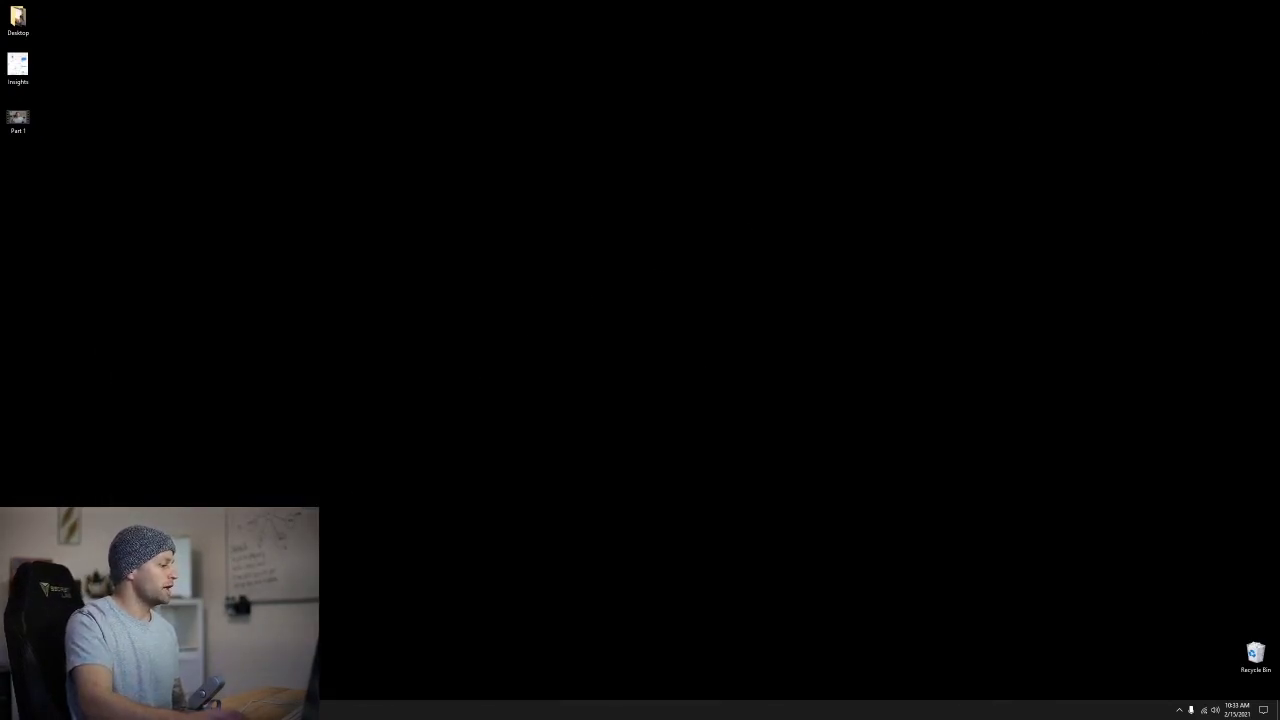
Return to Social Blade and highlight the daily gains from 2021-02-03 to 2021-02-14.
{"action": "key", "text": "alt+Tab"}
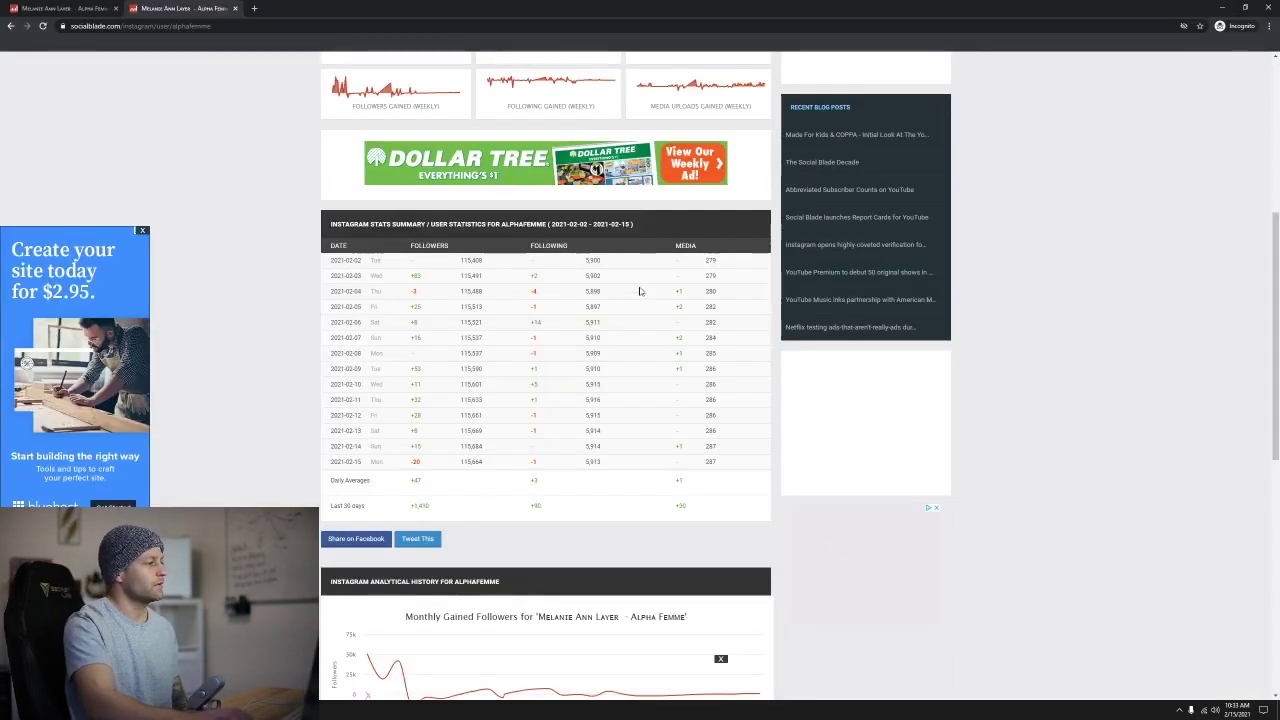
{"action": "scroll", "coordinate": [560, 410], "scroll_direction": "up", "scroll_amount": 1}
{"action": "left_click_drag", "start_coordinate": [347, 373], "coordinate": [419, 546]}
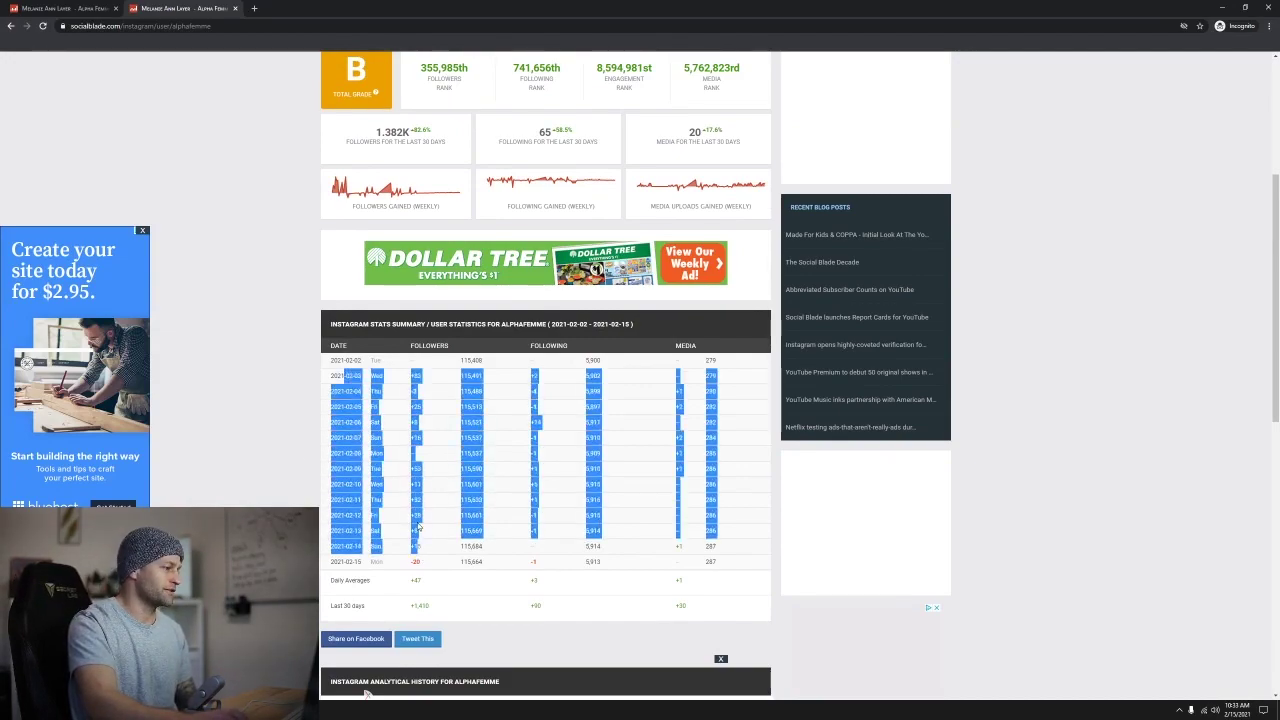
{"action": "left_click", "coordinate": [395, 524]}
{"action": "scroll", "coordinate": [390, 520], "scroll_direction": "up", "scroll_amount": 3}
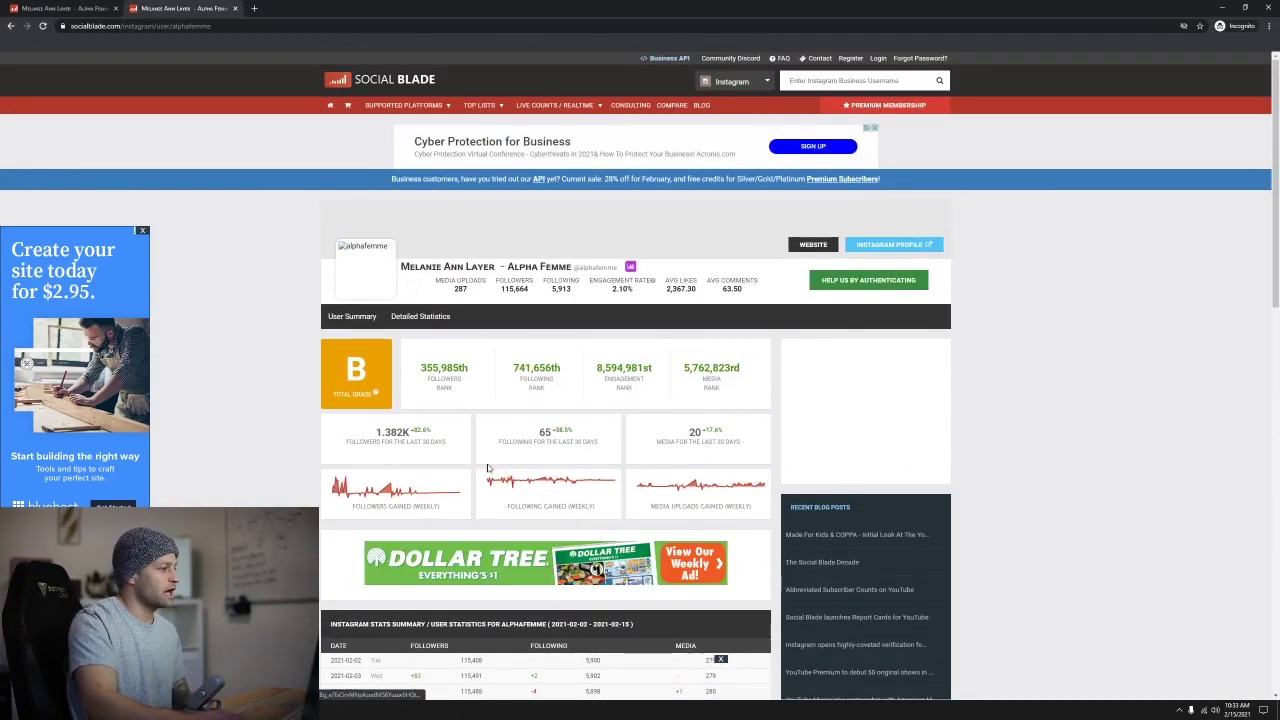
Review the detailed monthly stats, including late-January gains from 2021-01-21, then minimize the window.
{"action": "left_click", "coordinate": [420, 316]}
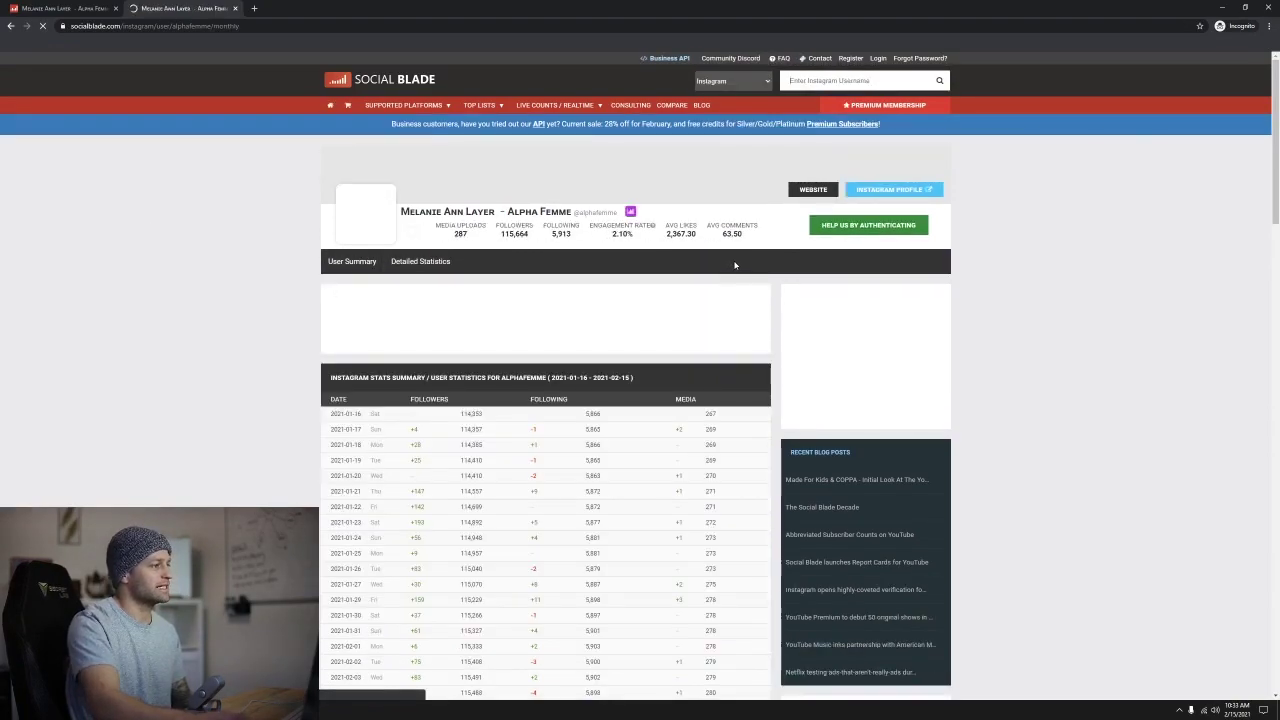
{"action": "scroll", "coordinate": [748, 337], "scroll_direction": "down", "scroll_amount": 5}
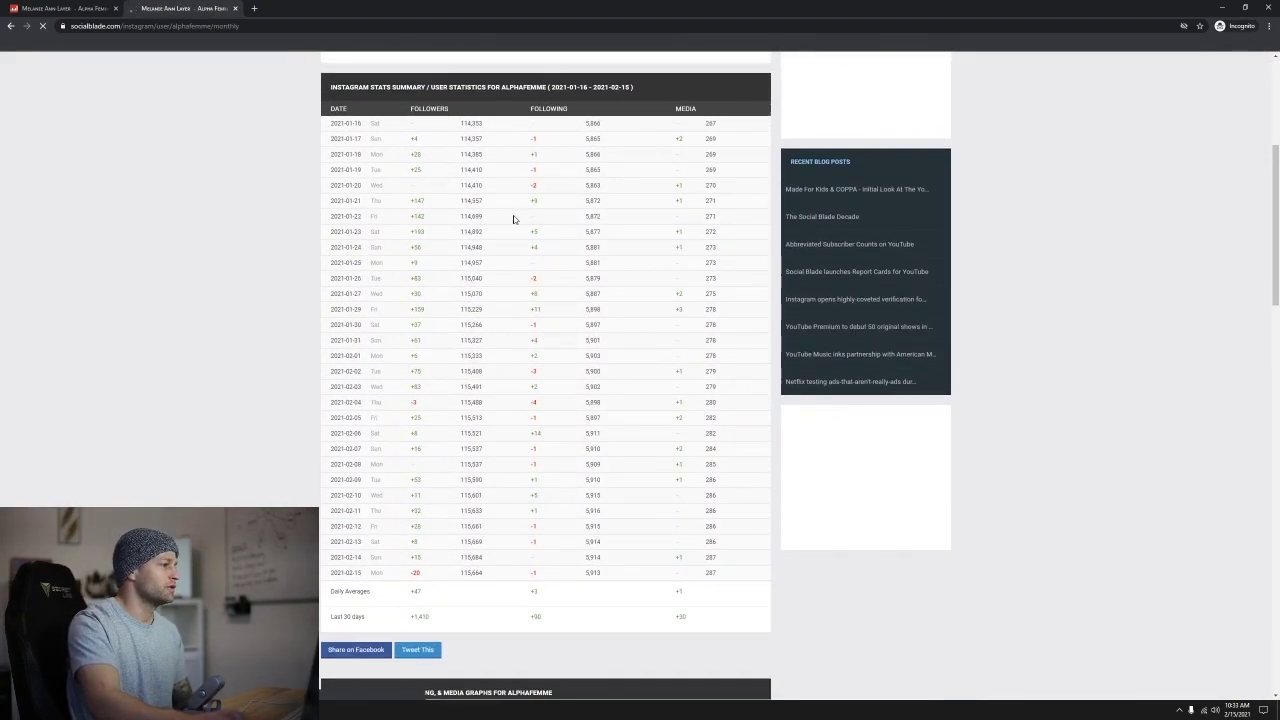
{"action": "left_click_drag", "start_coordinate": [431, 145], "coordinate": [440, 395]}
{"action": "left_click", "coordinate": [451, 451]}
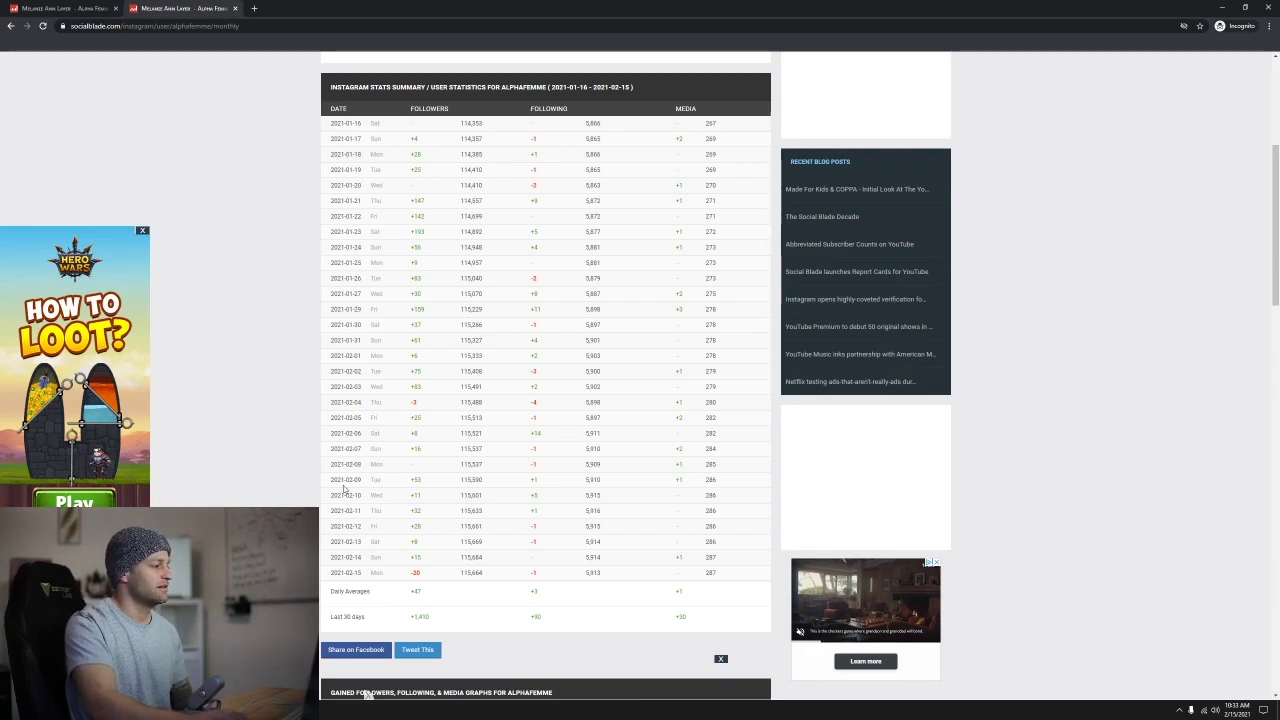
{"action": "left_click_drag", "start_coordinate": [333, 199], "coordinate": [651, 567]}
{"action": "left_click", "coordinate": [651, 567]}
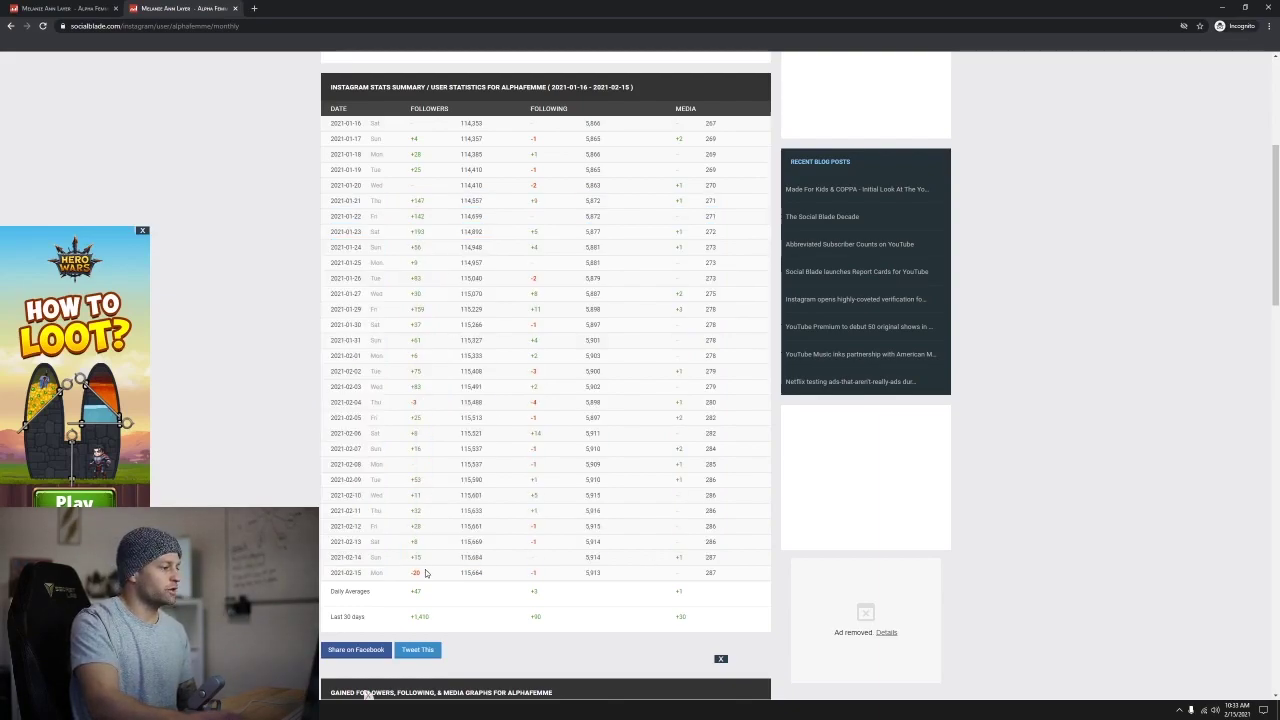
{"action": "left_click", "coordinate": [1221, 7]}
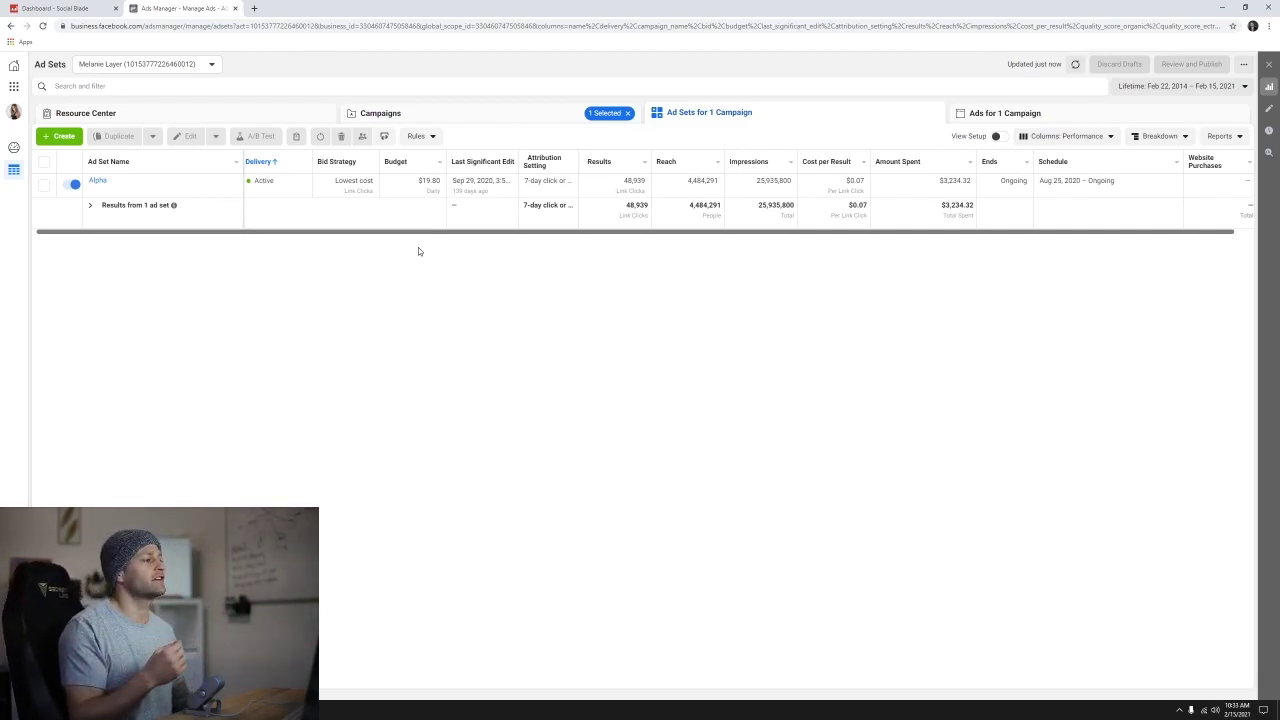
Review the Alpha ad set's $19.80 budget, deselect it, and switch to the Social Blade tab.
{"action": "scroll", "coordinate": [568, 234], "scroll_direction": "left", "scroll_amount": 1}
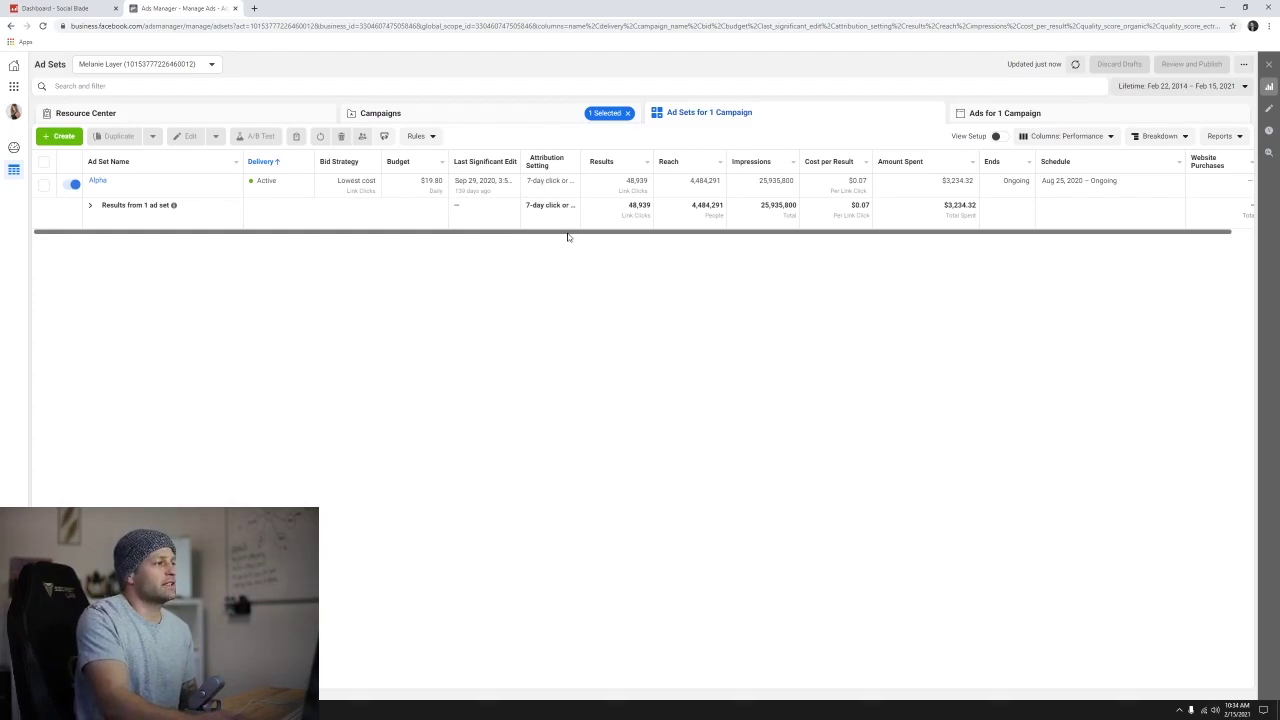
{"action": "scroll", "coordinate": [455, 240], "scroll_direction": "right", "scroll_amount": 1}
{"action": "scroll", "coordinate": [443, 236], "scroll_direction": "left", "scroll_amount": 1}
{"action": "left_click_drag", "start_coordinate": [425, 180], "coordinate": [391, 236]}
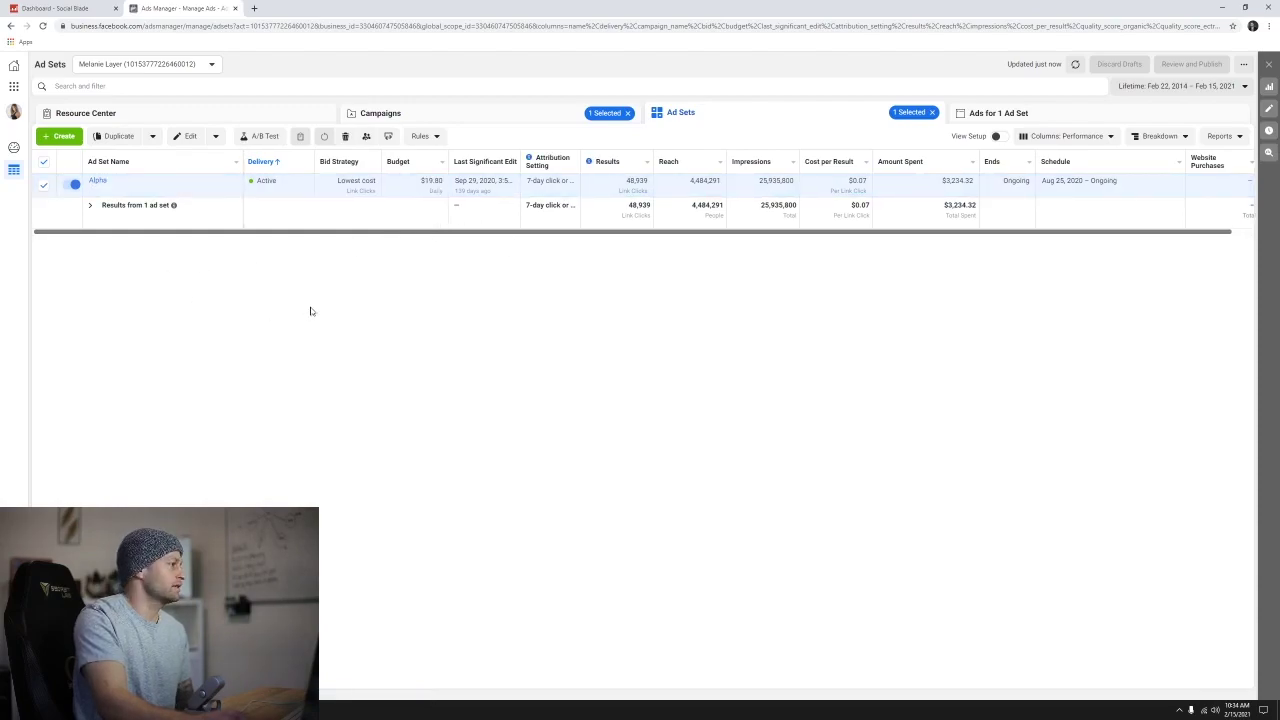
{"action": "left_click", "coordinate": [44, 183]}
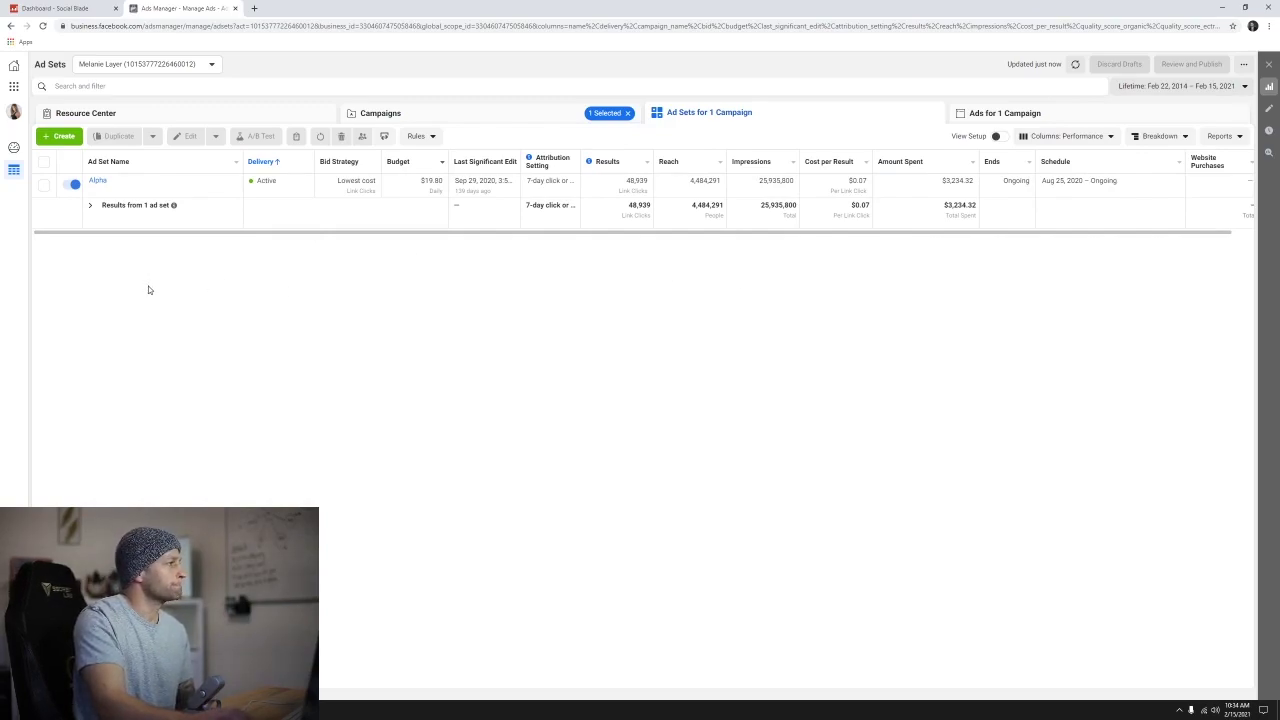
{"action": "key", "text": "ctrl+Tab"}
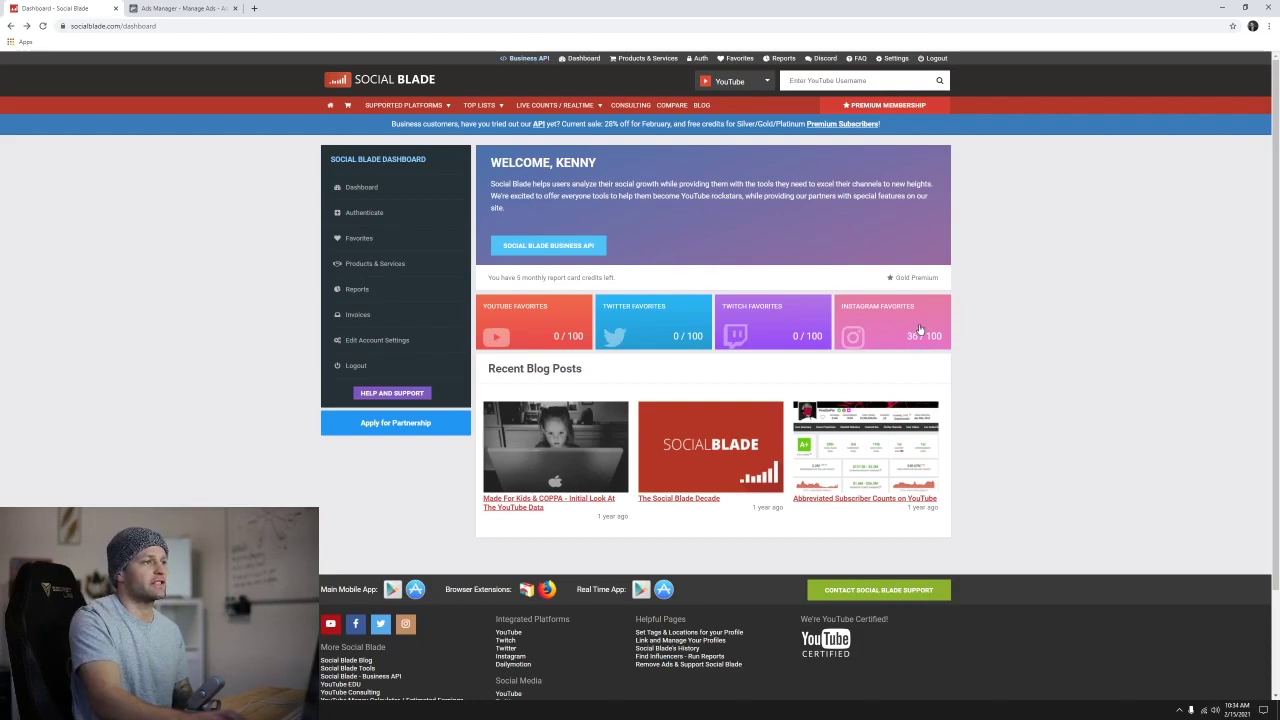
Set the dashboard's search platform to Instagram and open a new browser tab.
{"action": "left_click", "coordinate": [757, 83]}
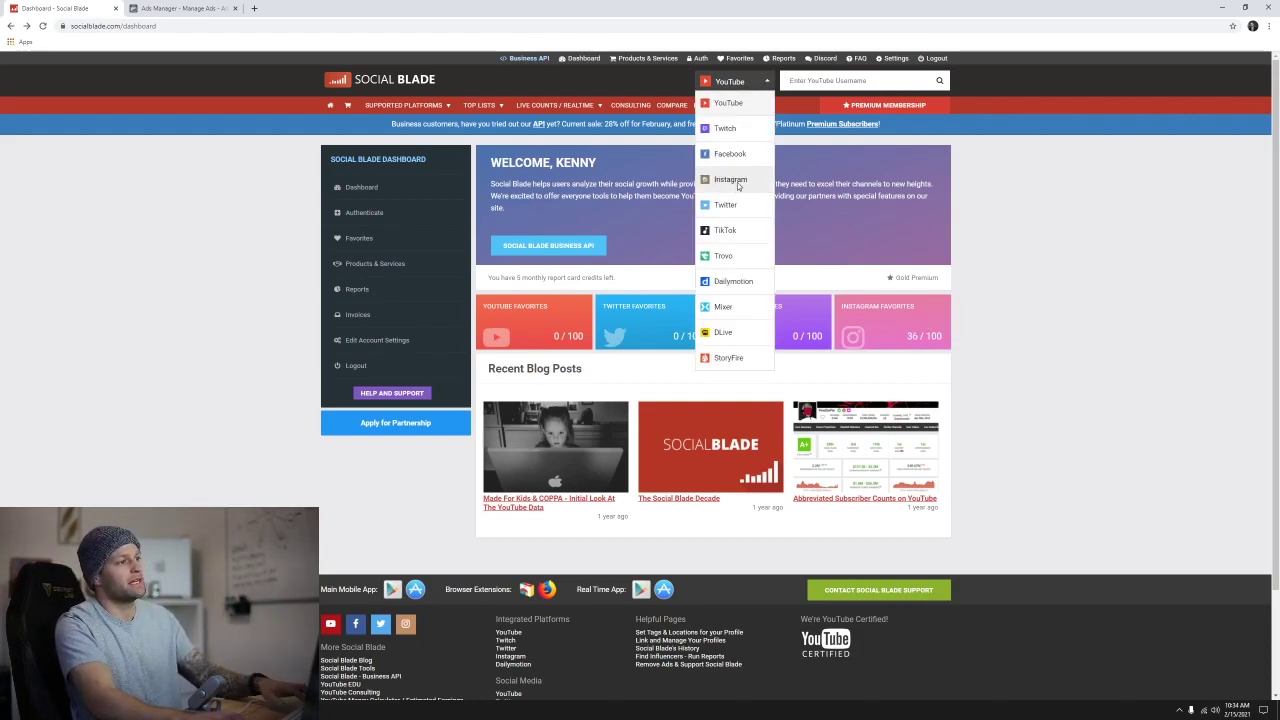
{"action": "left_click", "coordinate": [738, 176]}
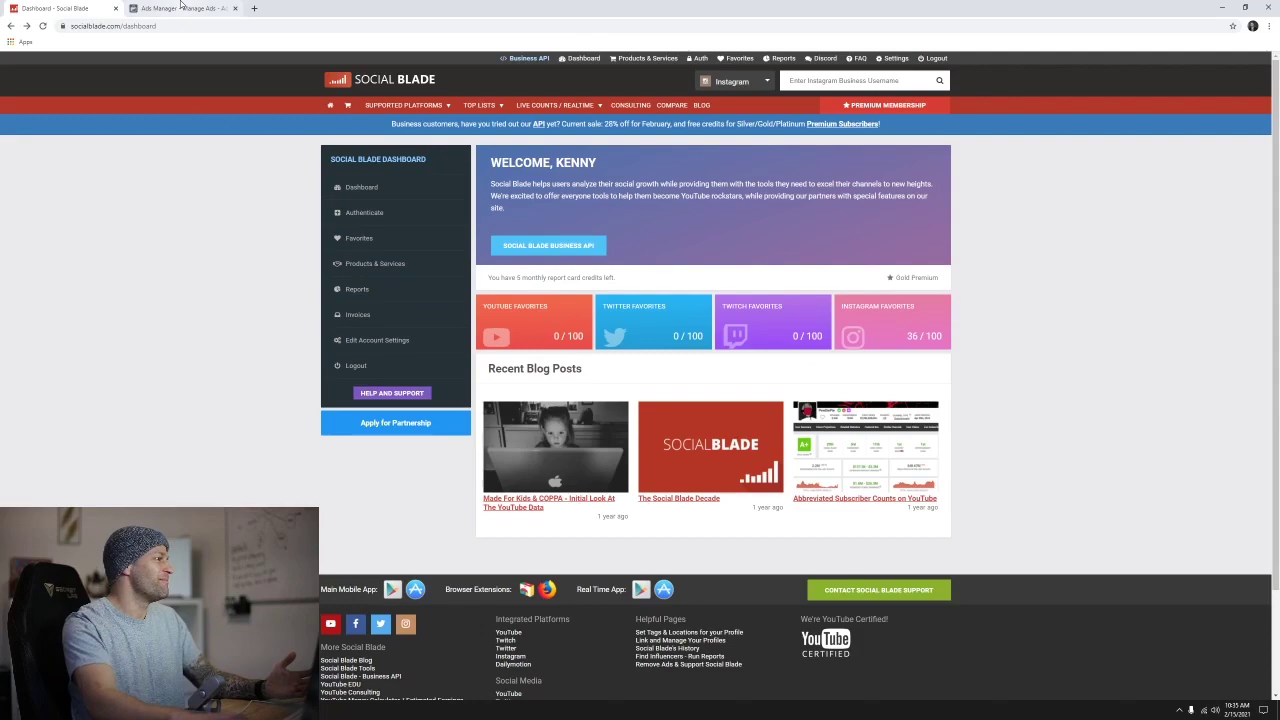
{"action": "left_click", "coordinate": [254, 8]}
Load igblade.com in the new tab, then return to the Social Blade dashboard tab.
{"action": "type", "text": "igblade"}
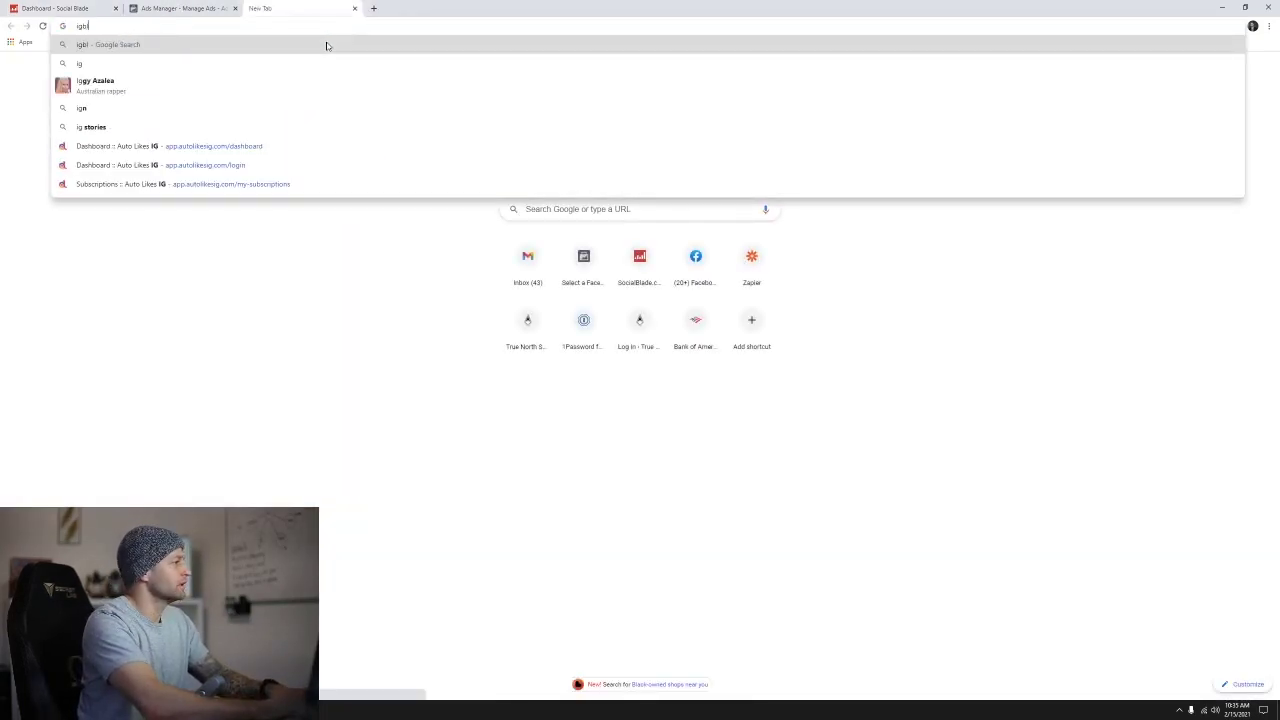
{"action": "type", "text": ".com"}
{"action": "key", "text": "Return"}
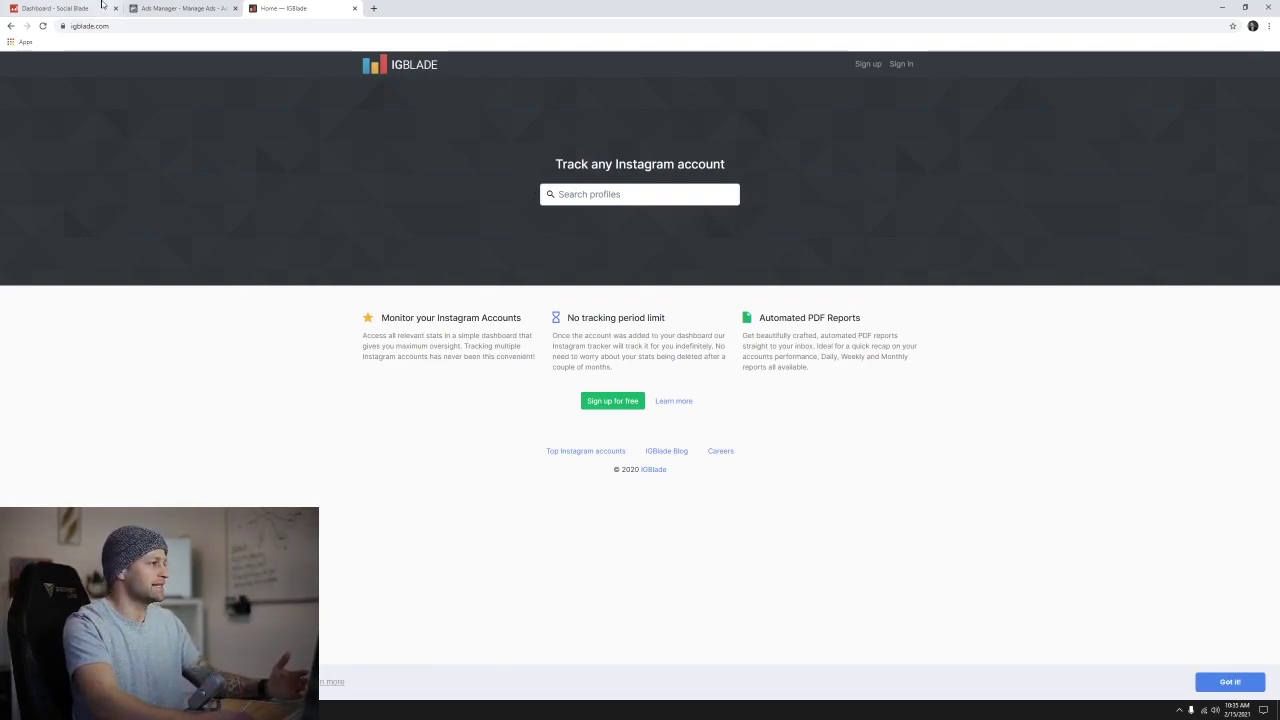
{"action": "left_click", "coordinate": [178, 8]}
{"action": "left_click", "coordinate": [60, 8]}
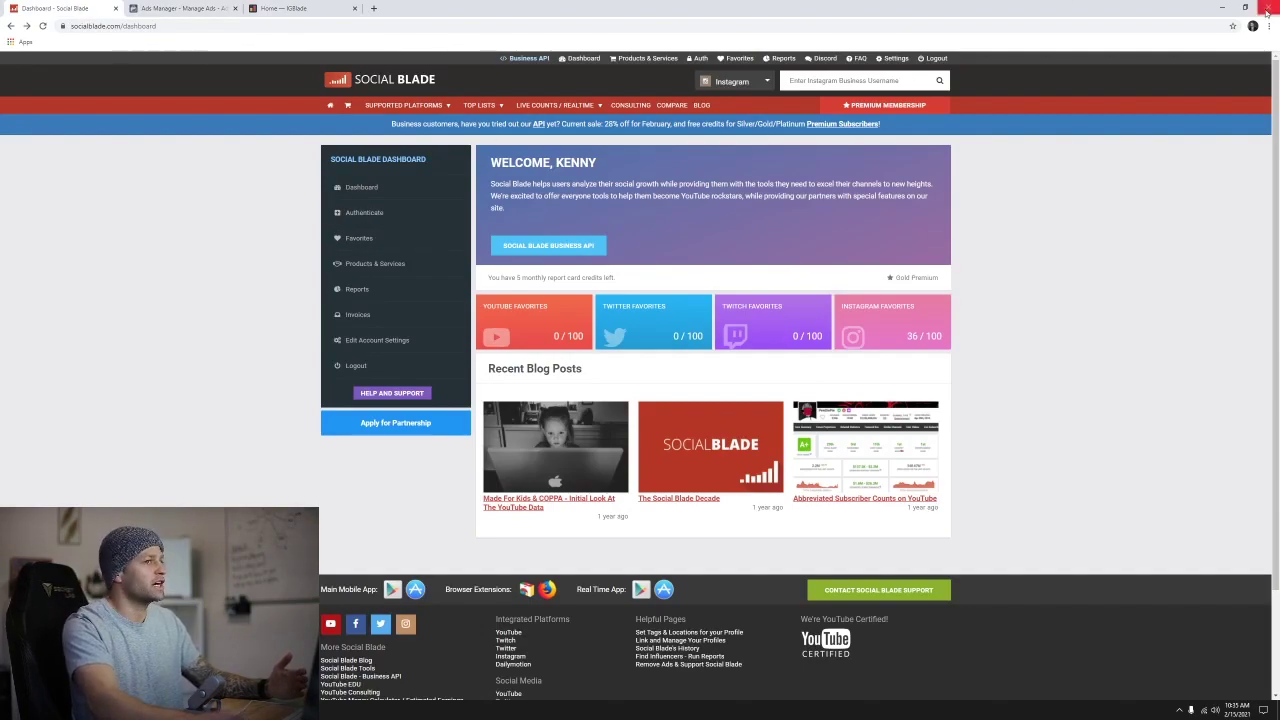
Minimize the browser and highlight the +53 gain (2021-02-09) and +159 gain (2021-01-29).
{"action": "left_click", "coordinate": [1221, 7]}
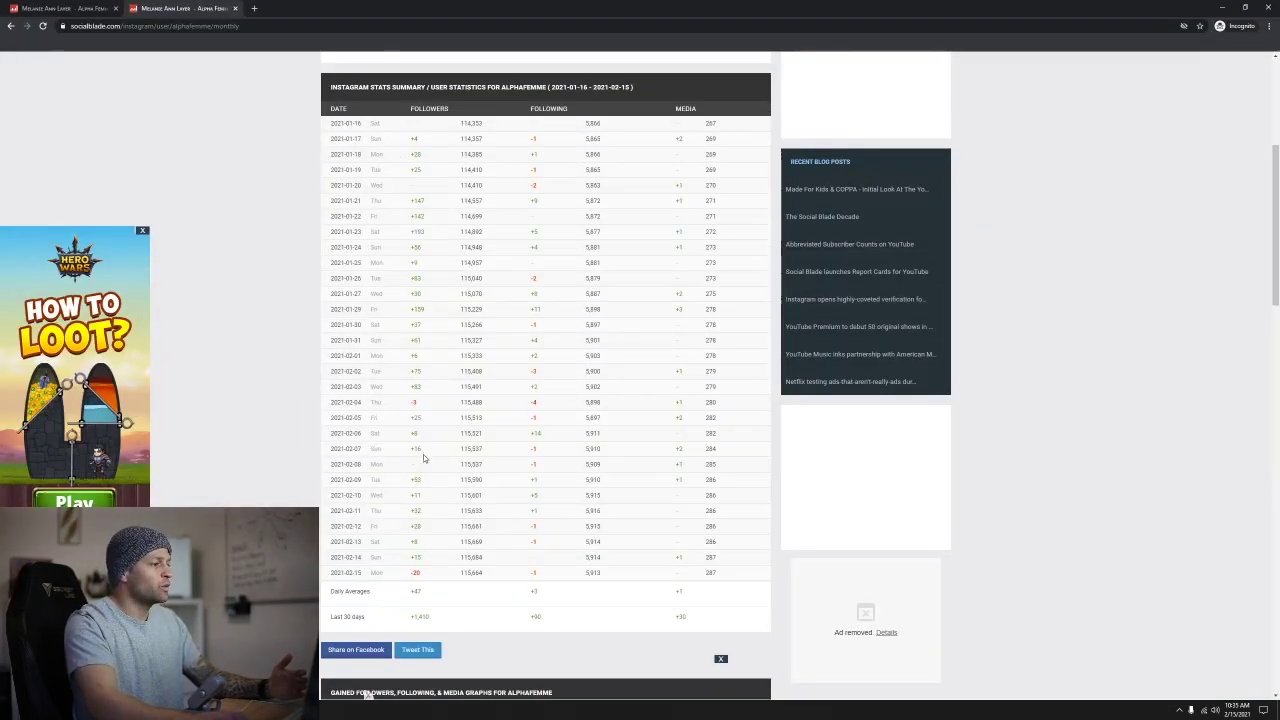
{"action": "left_click_drag", "start_coordinate": [357, 482], "coordinate": [430, 485]}
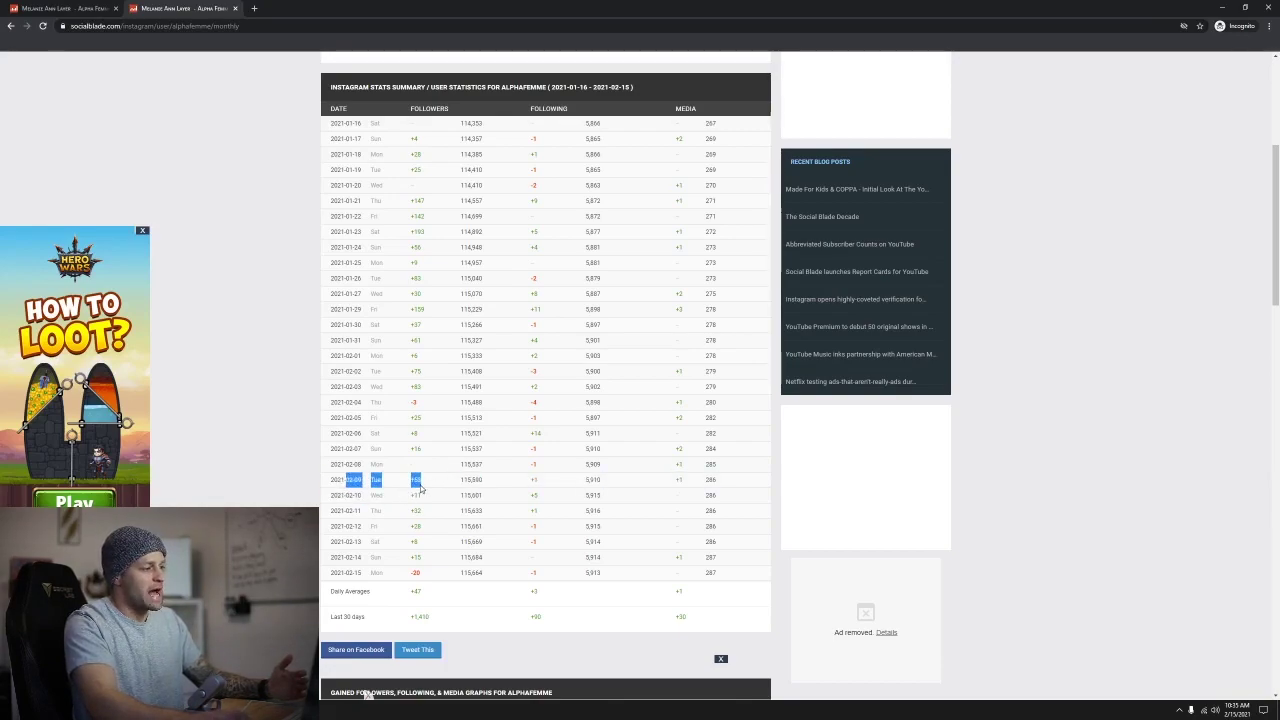
{"action": "left_click", "coordinate": [446, 512]}
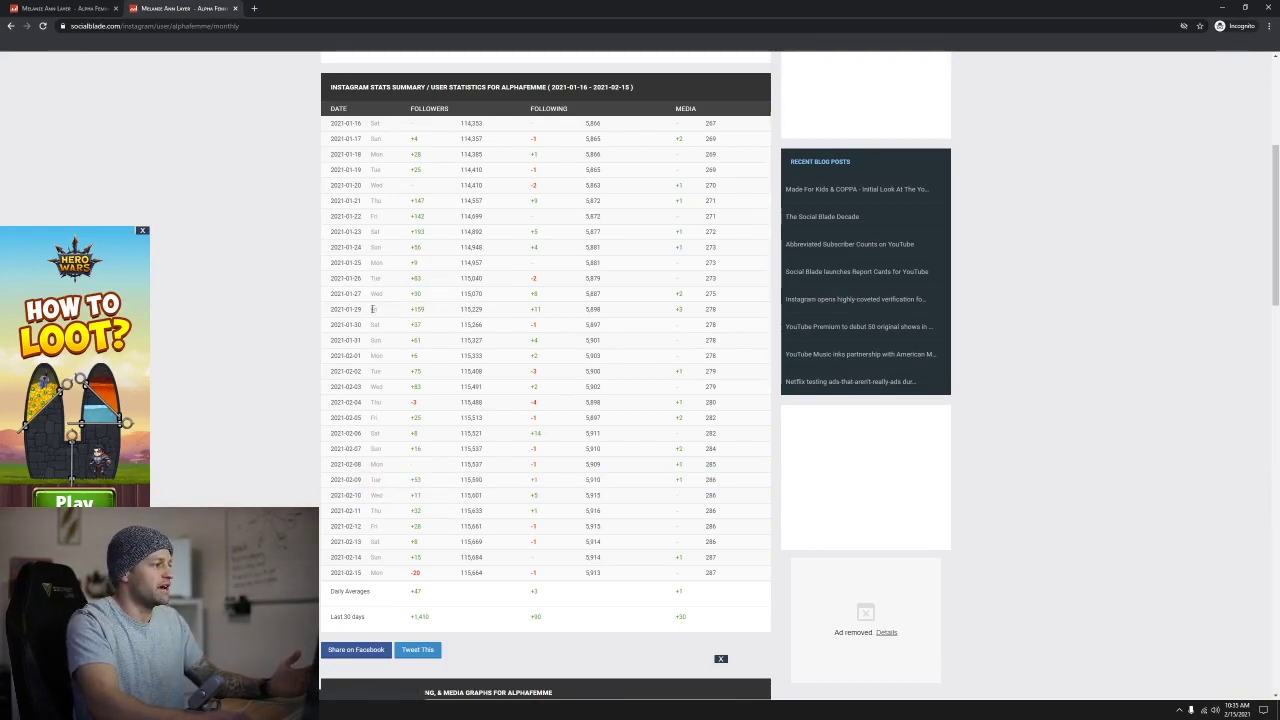
{"action": "double_click", "coordinate": [416, 309]}
{"action": "left_click", "coordinate": [435, 318]}
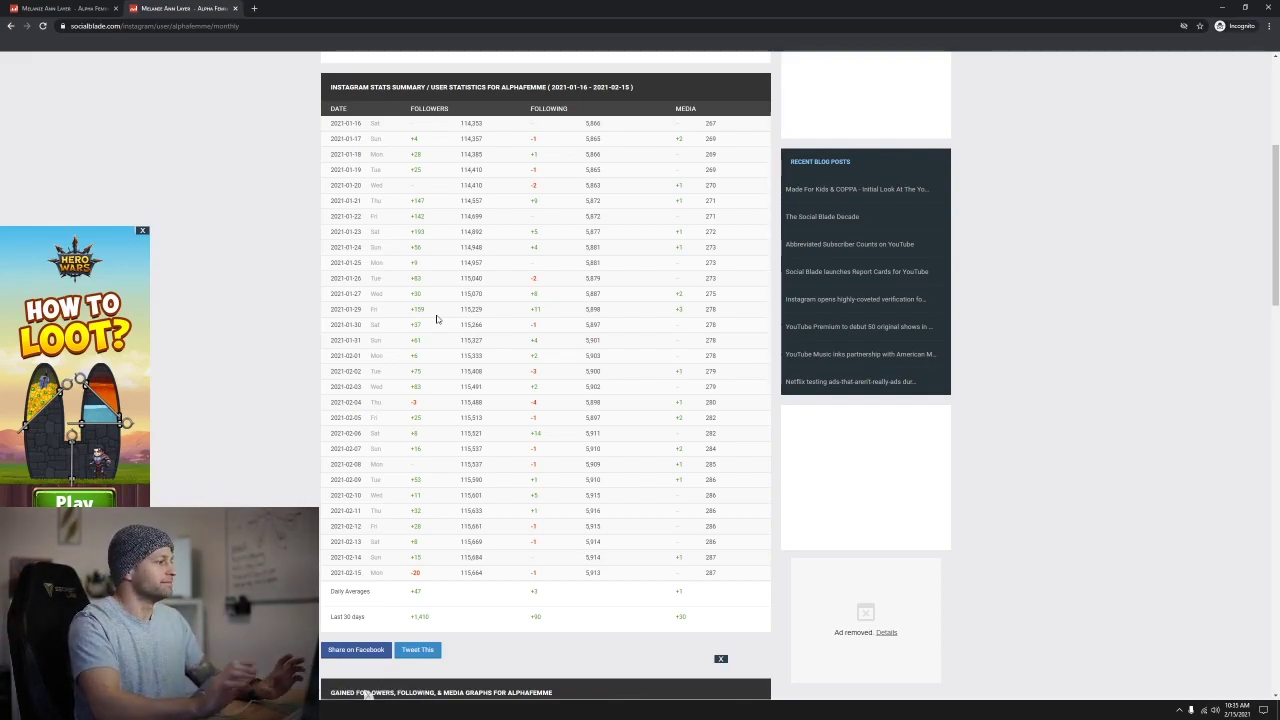
Highlight the daily follower-gain rows from 2021-01-21 through 2021-02-14 for comparison.
{"action": "left_click_drag", "start_coordinate": [415, 140], "coordinate": [449, 388]}
{"action": "left_click", "coordinate": [449, 393]}
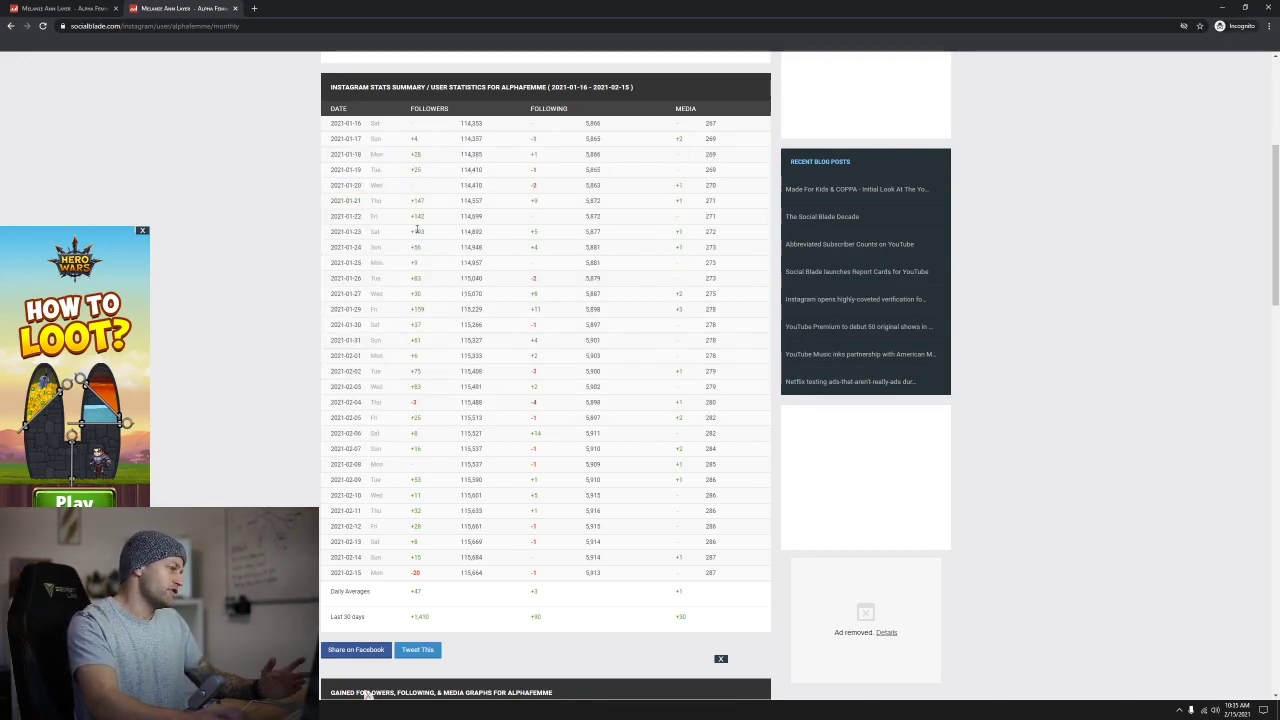
{"action": "left_click_drag", "start_coordinate": [414, 205], "coordinate": [455, 281]}
{"action": "left_click", "coordinate": [456, 285]}
{"action": "left_click_drag", "start_coordinate": [418, 200], "coordinate": [490, 557]}
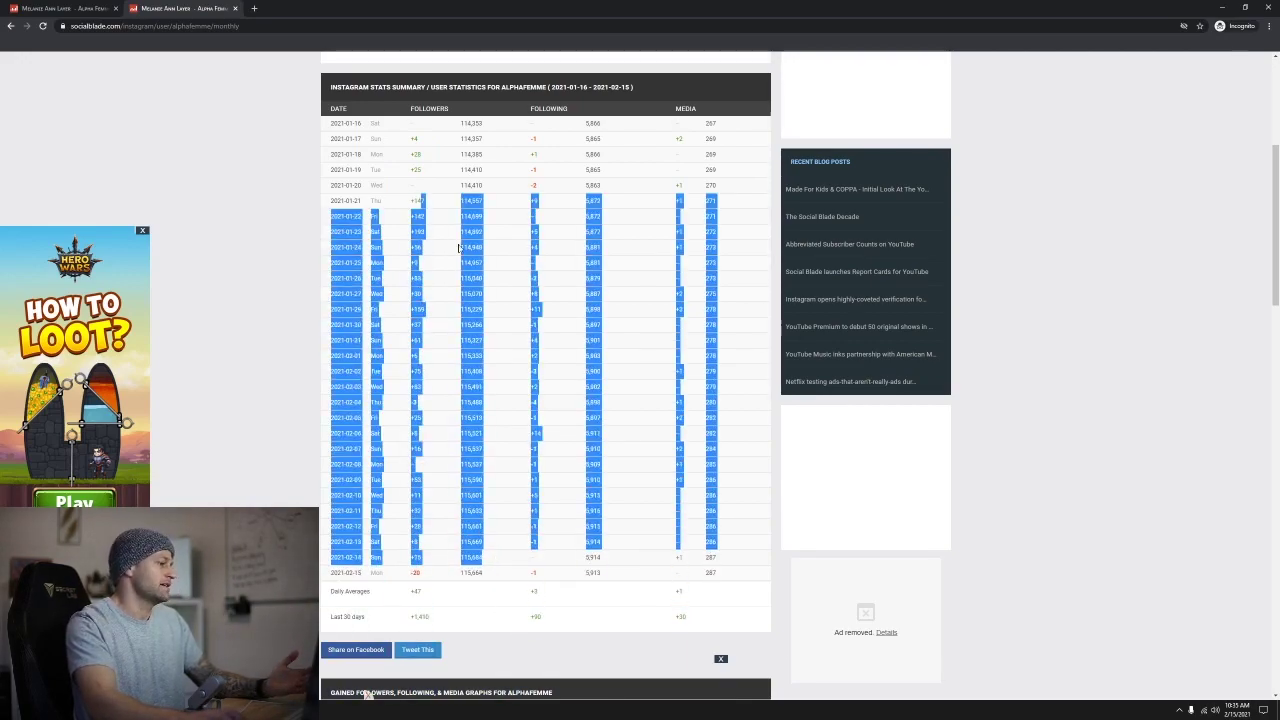
{"action": "left_click", "coordinate": [518, 521]}
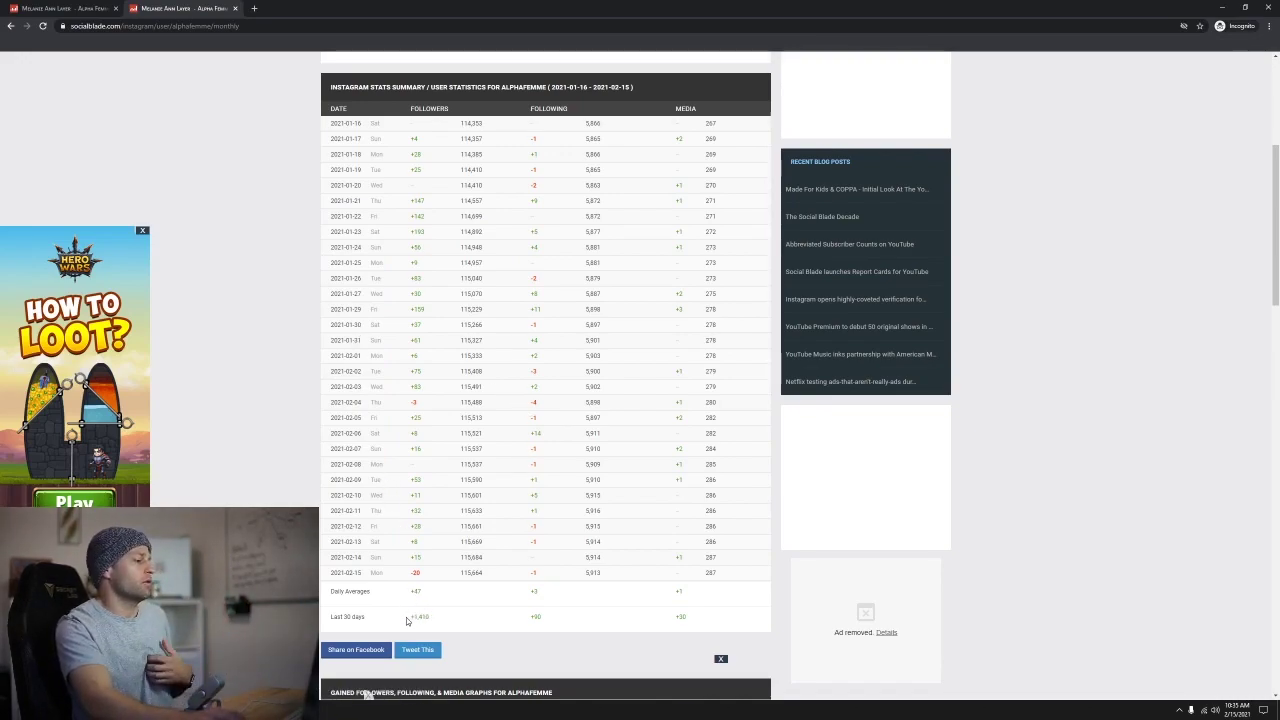
Highlight the +1,410 last-30-days follower gain, then reload the Social Blade stats page.
{"action": "mouse_move", "coordinate": [410, 616]}
{"action": "left_mouse_down"}
{"action": "mouse_move", "coordinate": [460, 618]}
{"action": "mouse_move", "coordinate": [430, 618]}
{"action": "left_mouse_up"}
{"action": "left_click", "coordinate": [450, 620]}
{"action": "left_click", "coordinate": [462, 621]}
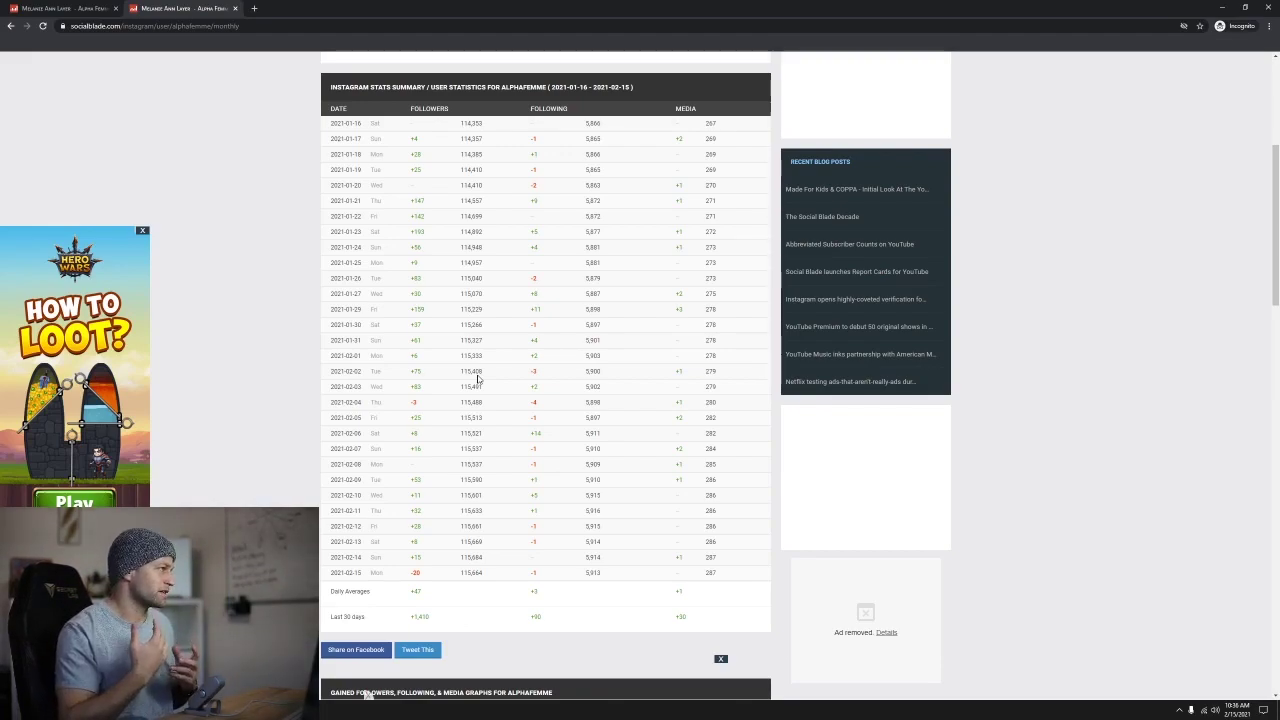
{"action": "key", "text": "ctrl+l"}
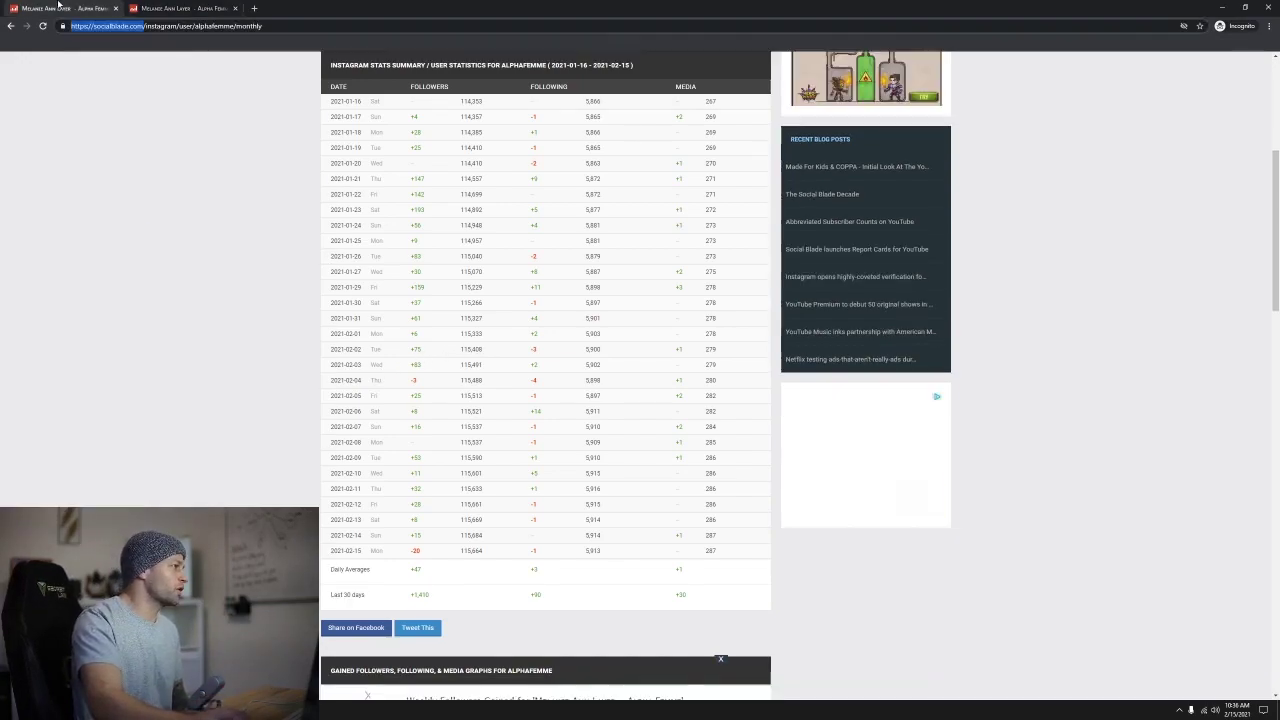
{"action": "key", "text": "Return"}
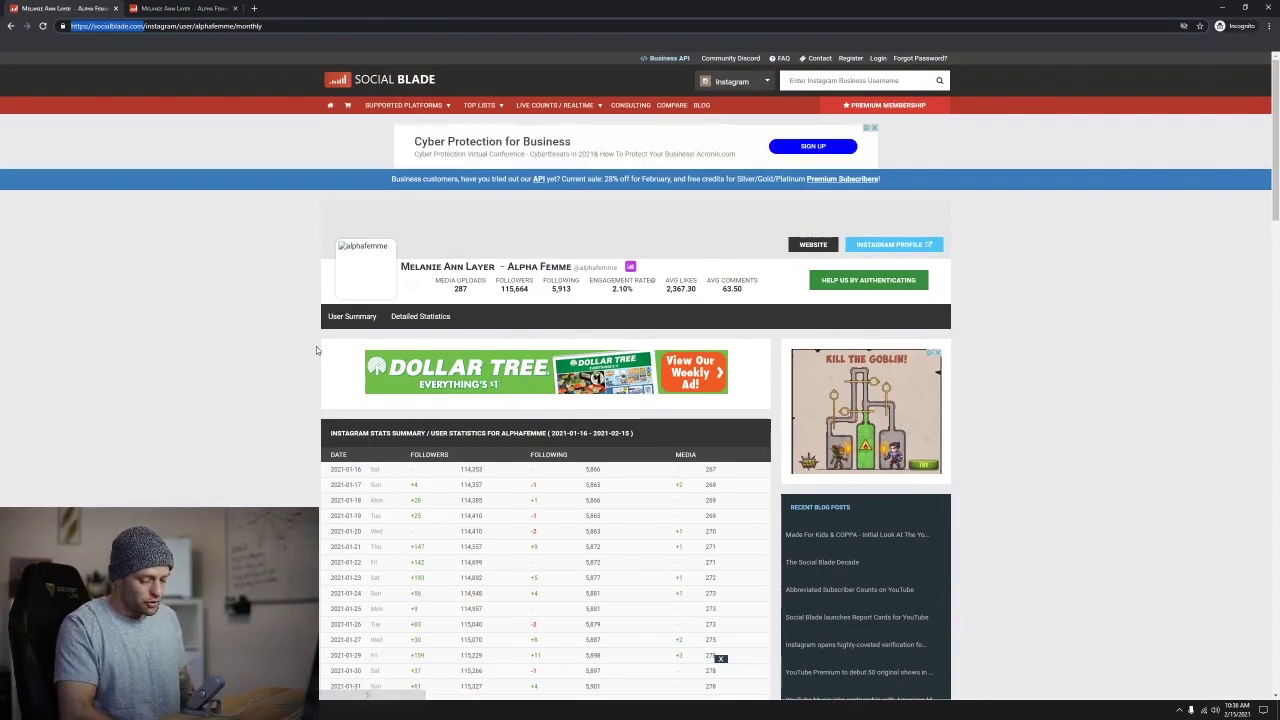
Load iconosquare.com in a new incognito tab and scroll through its home page.
{"action": "left_click", "coordinate": [254, 8]}
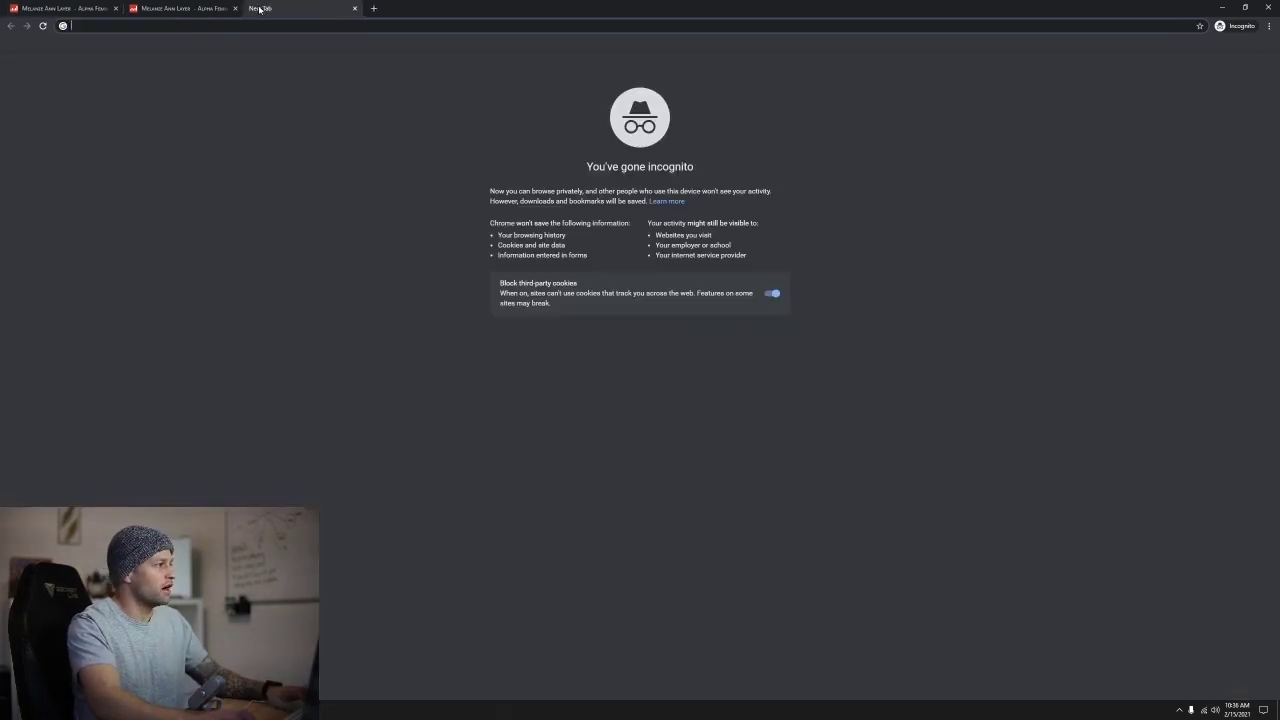
{"action": "type", "text": "icono"}
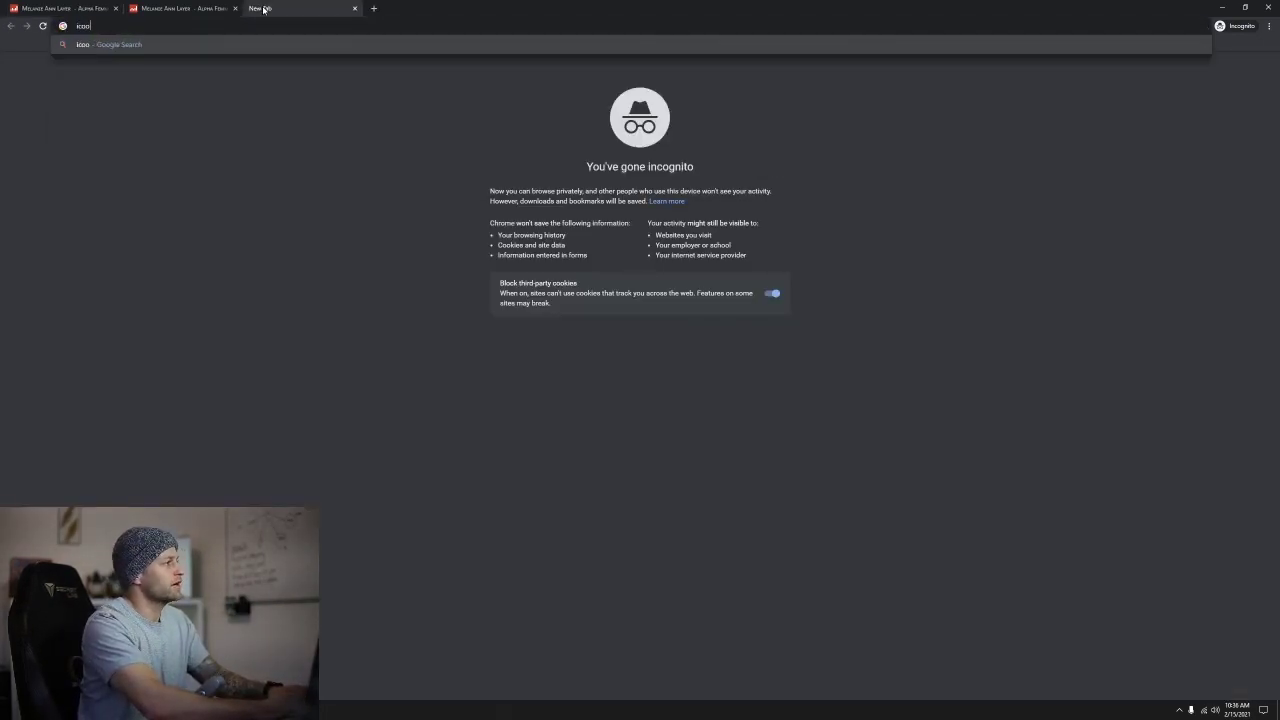
{"action": "type", "text": "square.com"}
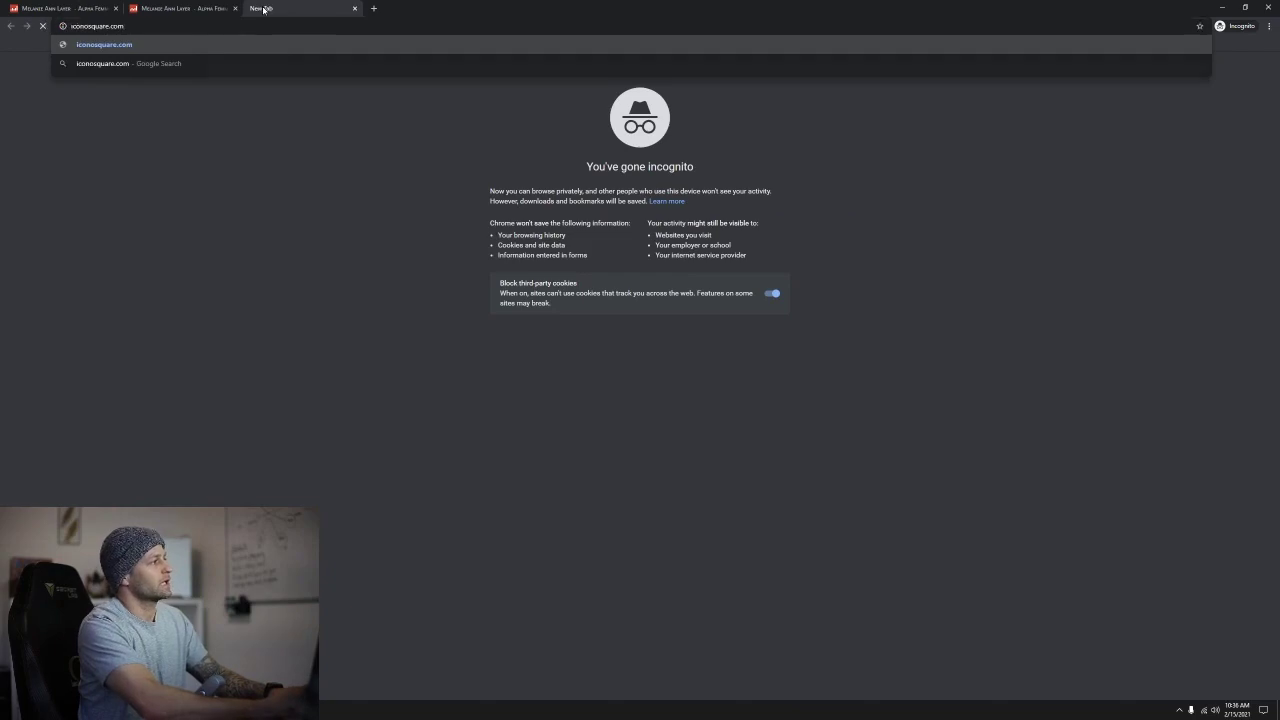
{"action": "key", "text": "Return"}
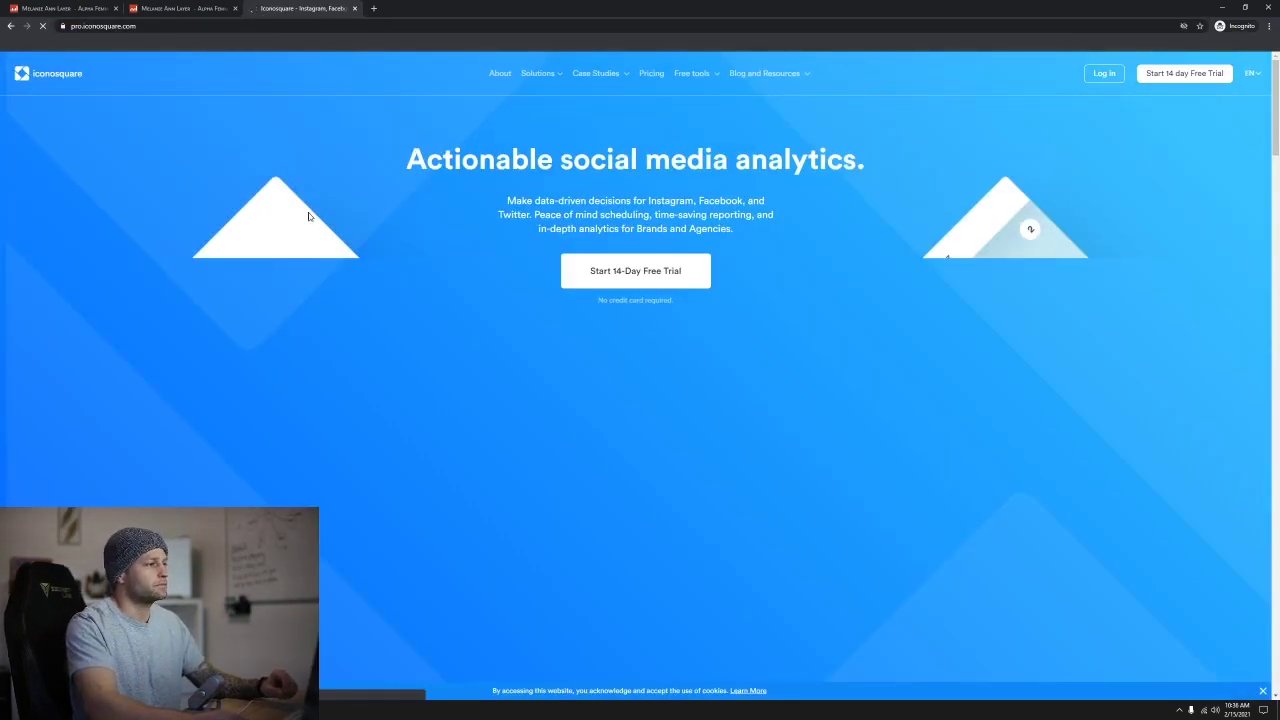
{"action": "scroll", "coordinate": [733, 373], "scroll_direction": "down", "scroll_amount": 1}
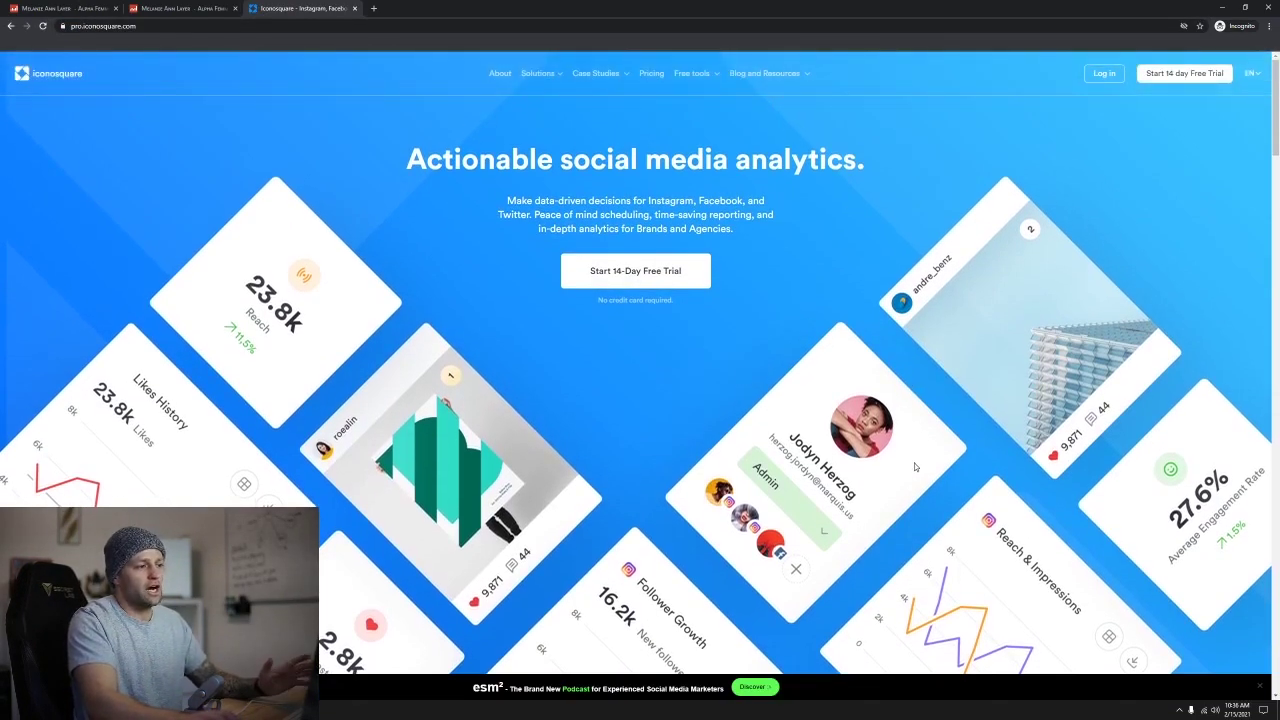
{"action": "scroll", "coordinate": [472, 384], "scroll_direction": "down", "scroll_amount": 1}
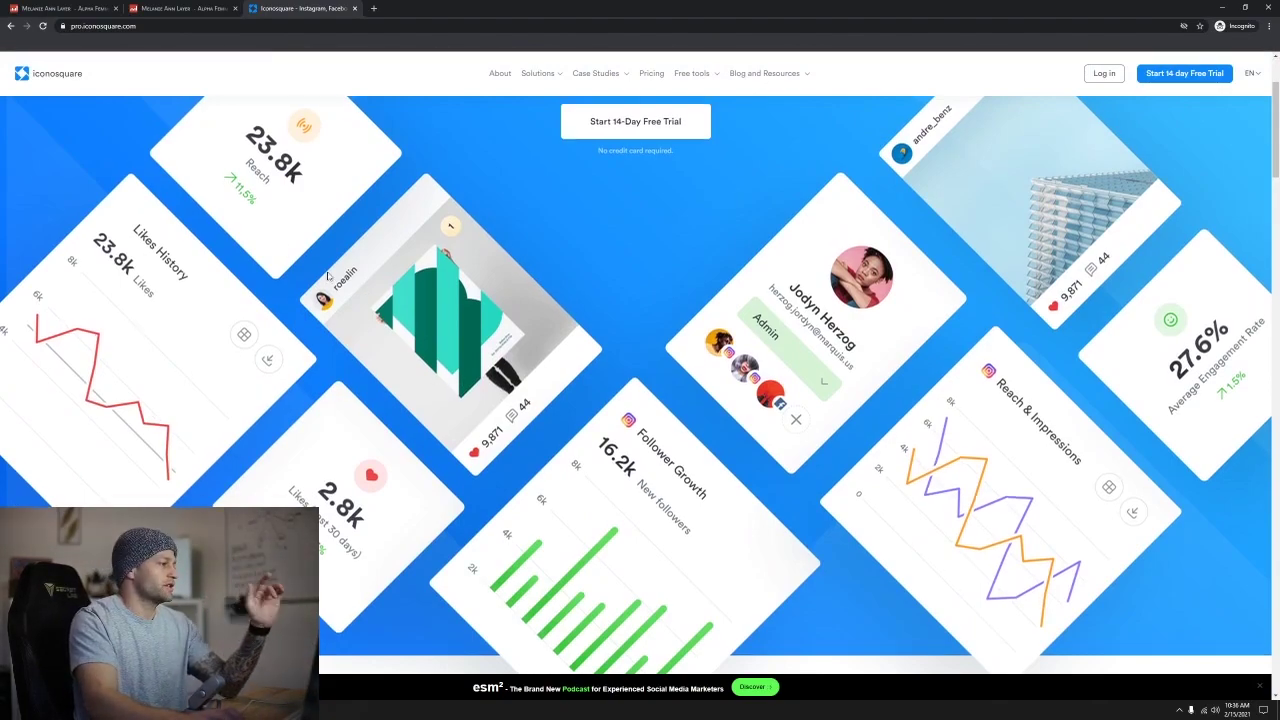
{"action": "scroll", "coordinate": [150, 387], "scroll_direction": "up", "scroll_amount": 1}
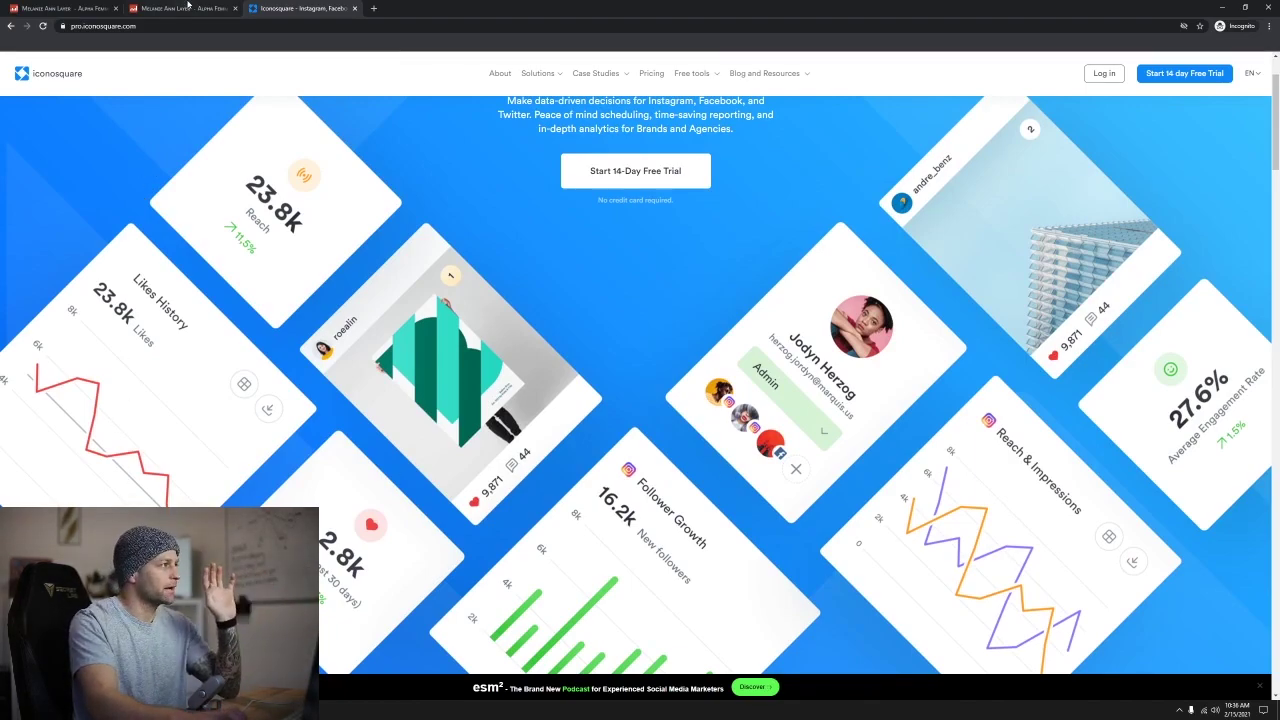
Return to Social Blade and highlight the daily rows from 2021-01-21 to 2021-02-12.
{"action": "left_click", "coordinate": [189, 7]}
{"action": "left_click_drag", "start_coordinate": [414, 192], "coordinate": [500, 526]}
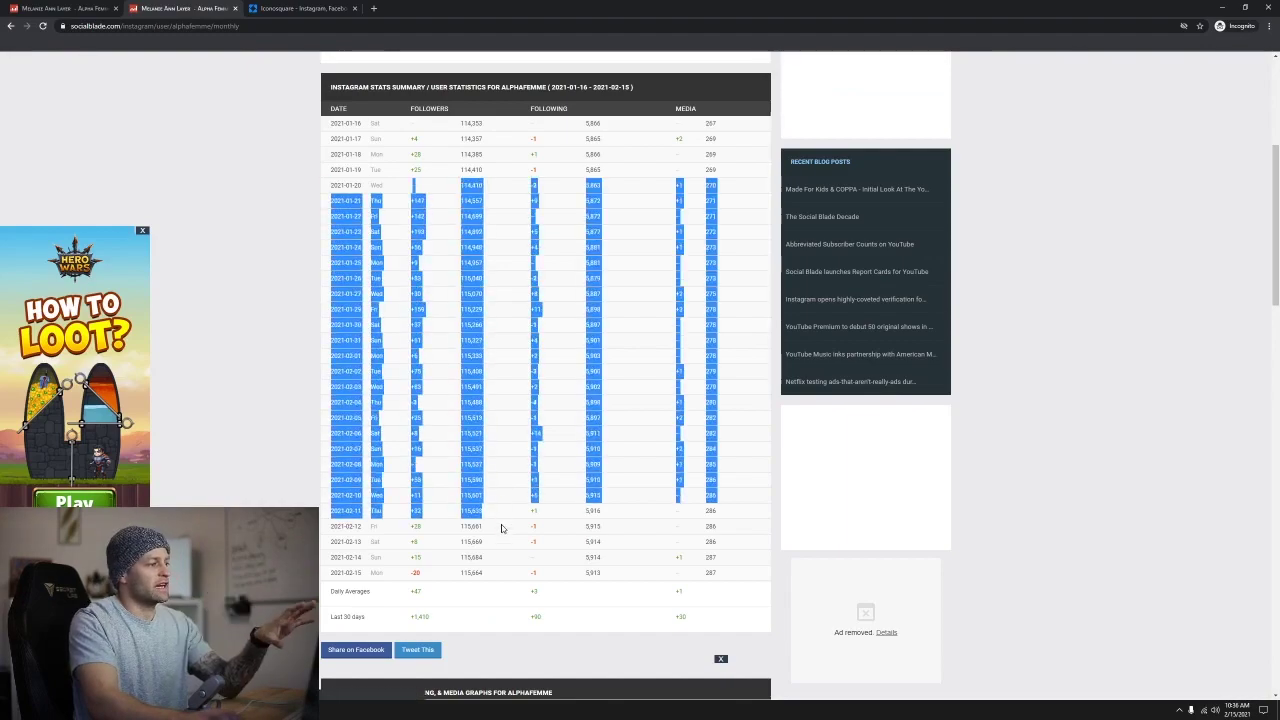
{"action": "left_click", "coordinate": [497, 534]}
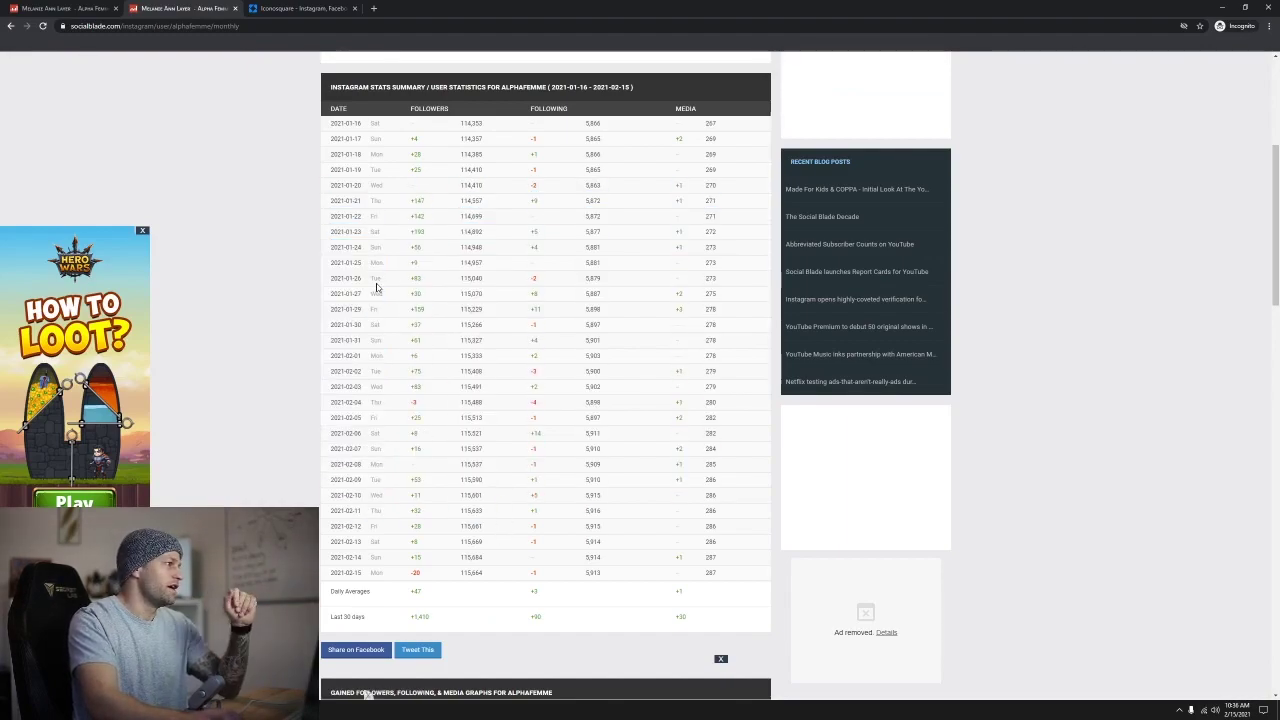